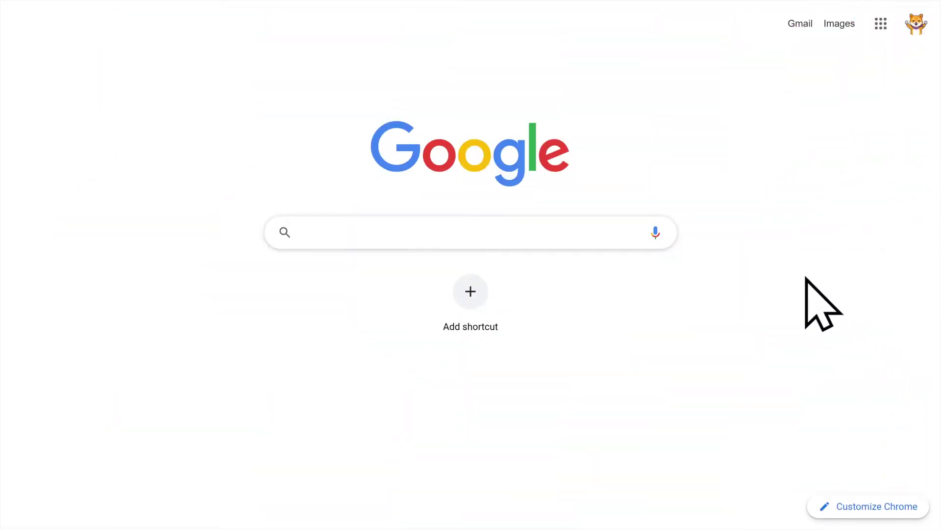
- Search for kami.app from Google to reach the Kami website
{"action": "type", "text": "kami.app"}
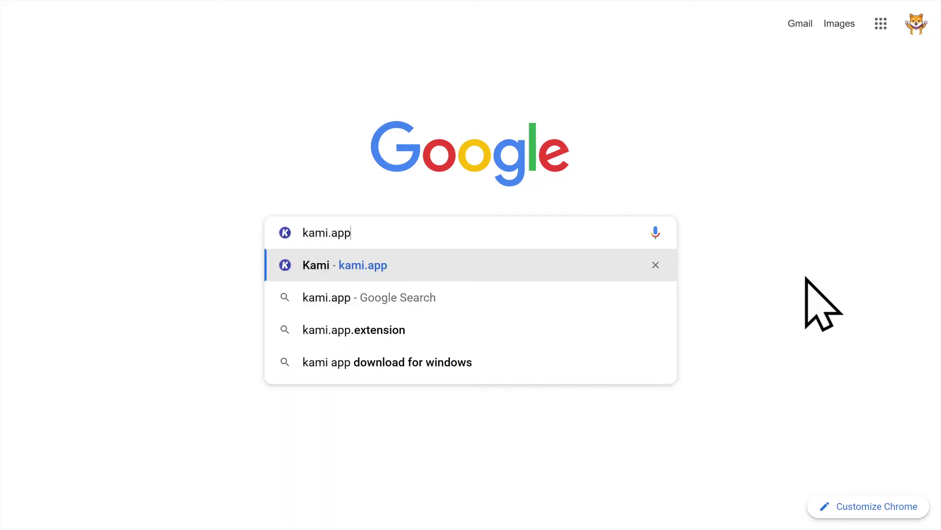
{"action": "key", "text": "Return"}
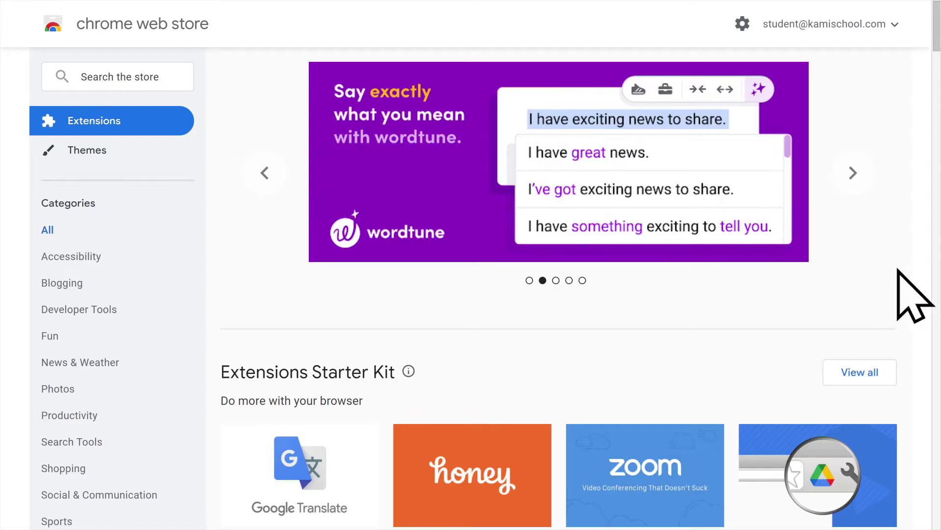
- Search the Chrome Web Store for 'kami' and open the Kami for Google Chrome listing
{"action": "left_click", "coordinate": [93, 77]}
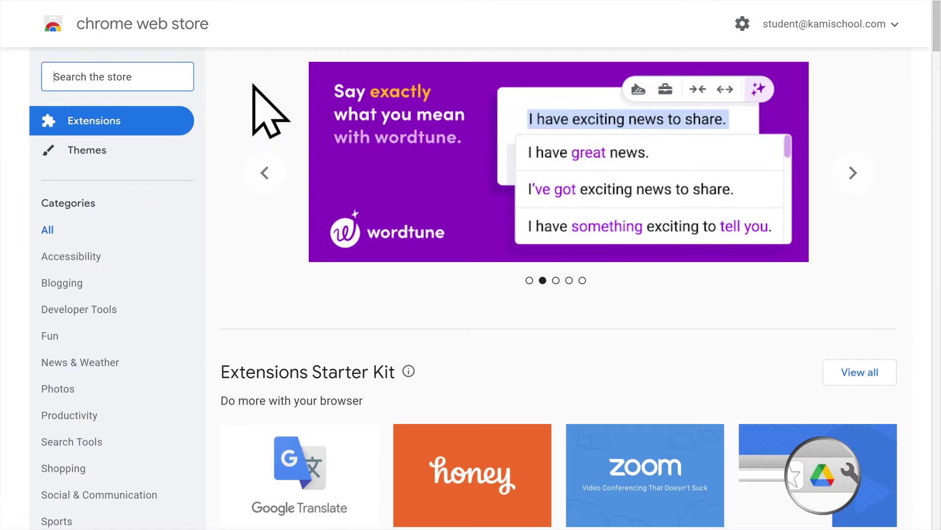
{"action": "type", "text": "kami"}
{"action": "key", "text": "Return"}
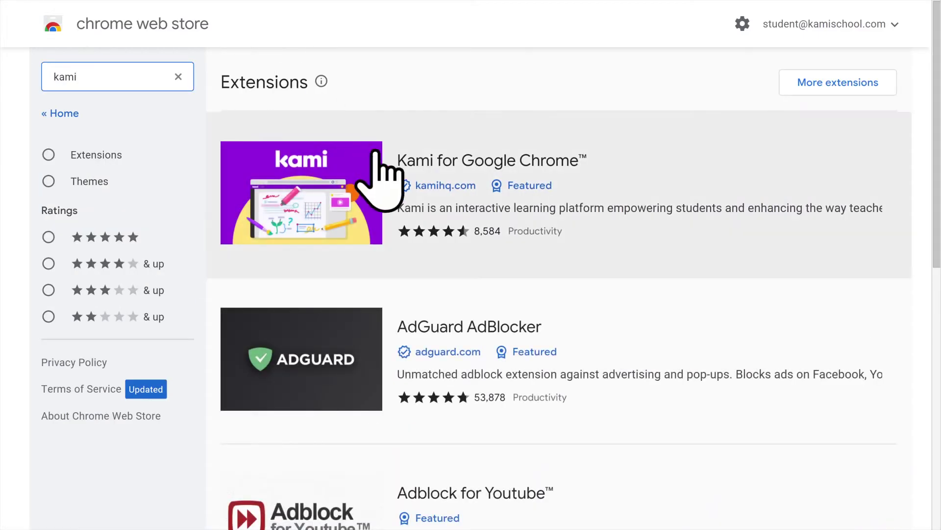
{"action": "left_click", "coordinate": [306, 219]}
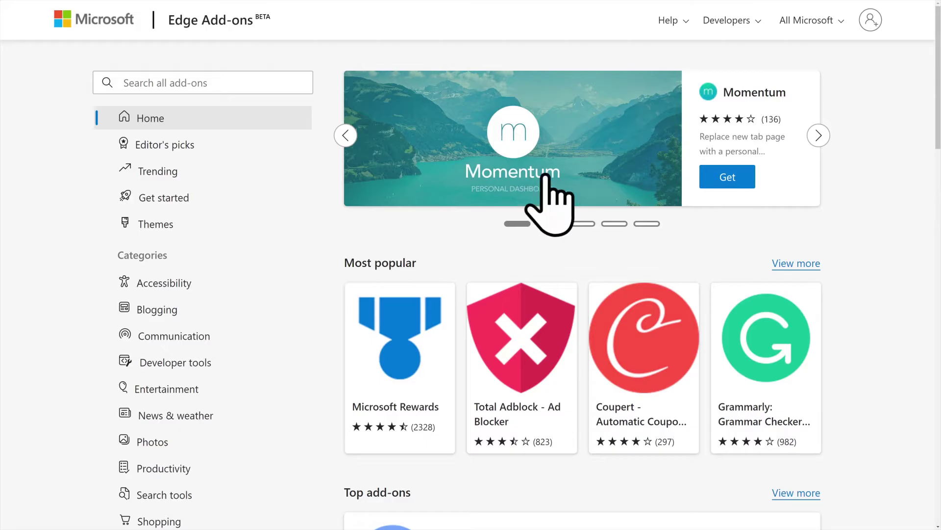
- Search Edge Add-ons for kami and get the Kami for Microsoft Edge extension
{"action": "left_click", "coordinate": [137, 83]}
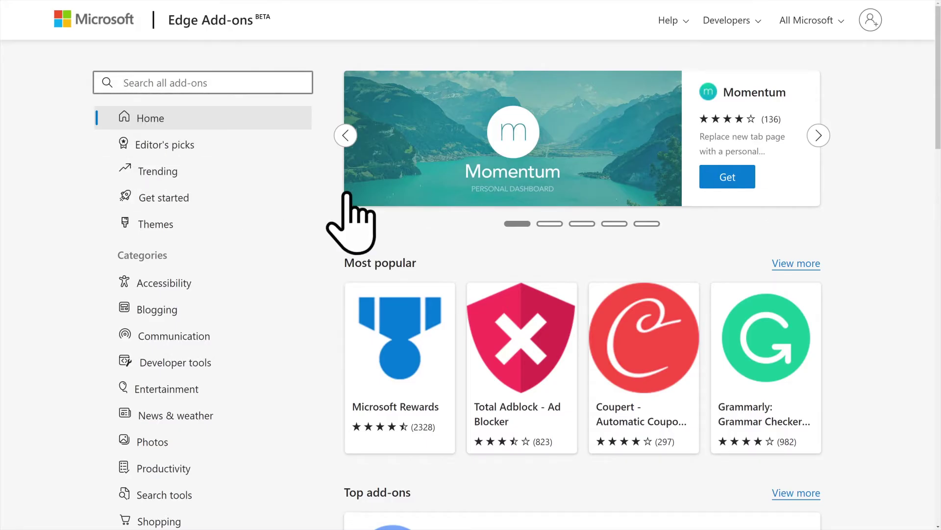
{"action": "key", "text": "Return"}
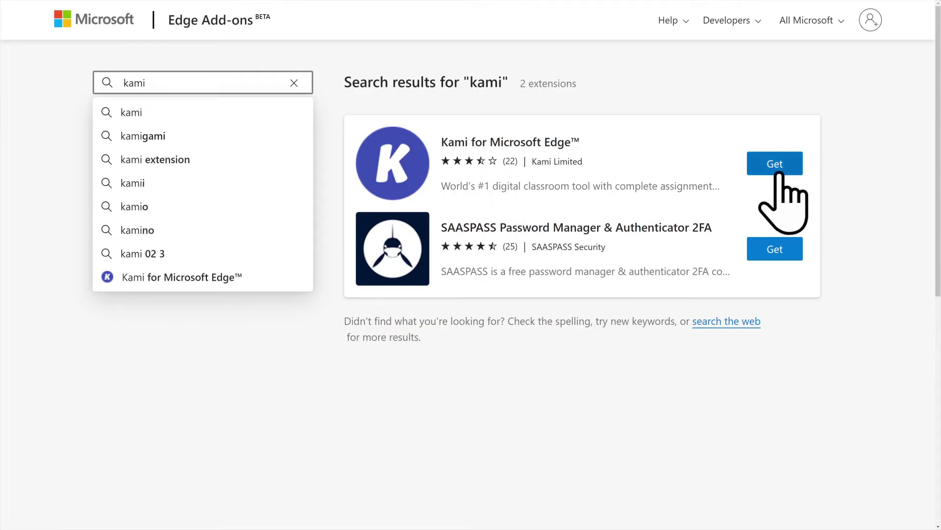
{"action": "left_click", "coordinate": [776, 168]}
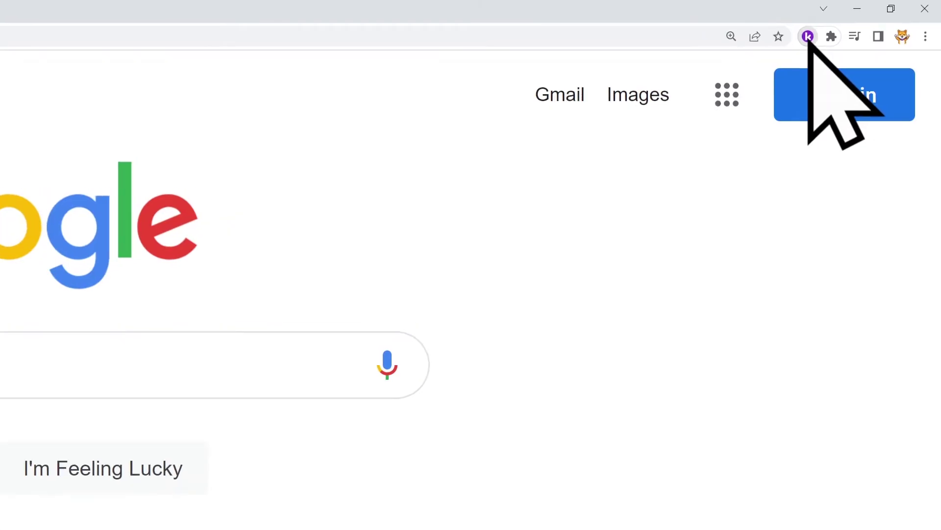
- Launch Kami from its Chrome toolbar extension icon
{"action": "left_click", "coordinate": [808, 36]}
- From the Kami home page, add a New Page document: 2 pages, Blank type, Landscape orientation
{"action": "left_click", "coordinate": [808, 36]}
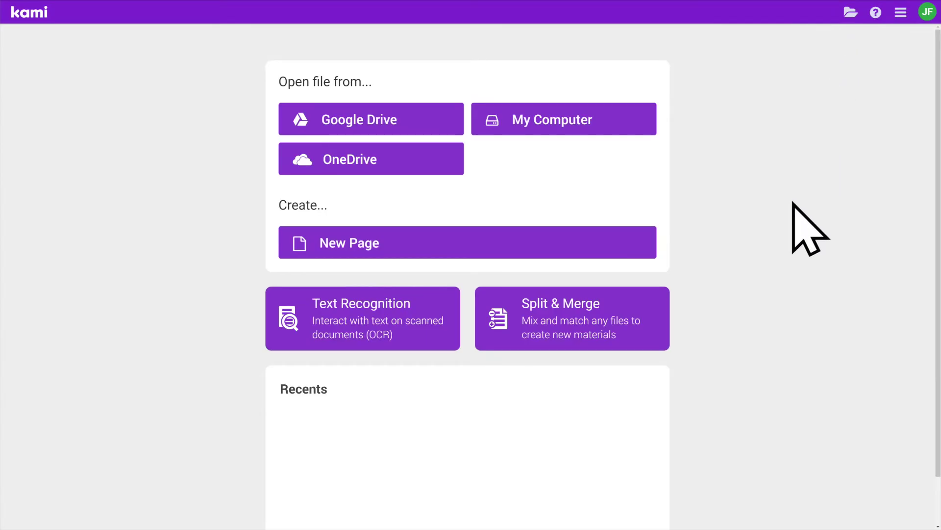
{"action": "left_click", "coordinate": [448, 248]}
{"action": "double_click", "coordinate": [410, 177]}
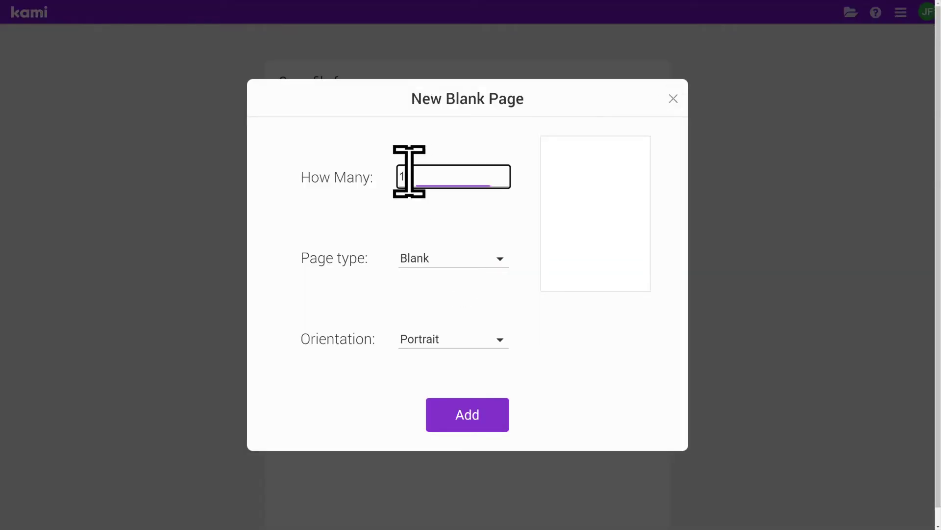
{"action": "type", "text": "2"}
{"action": "left_click", "coordinate": [489, 261]}
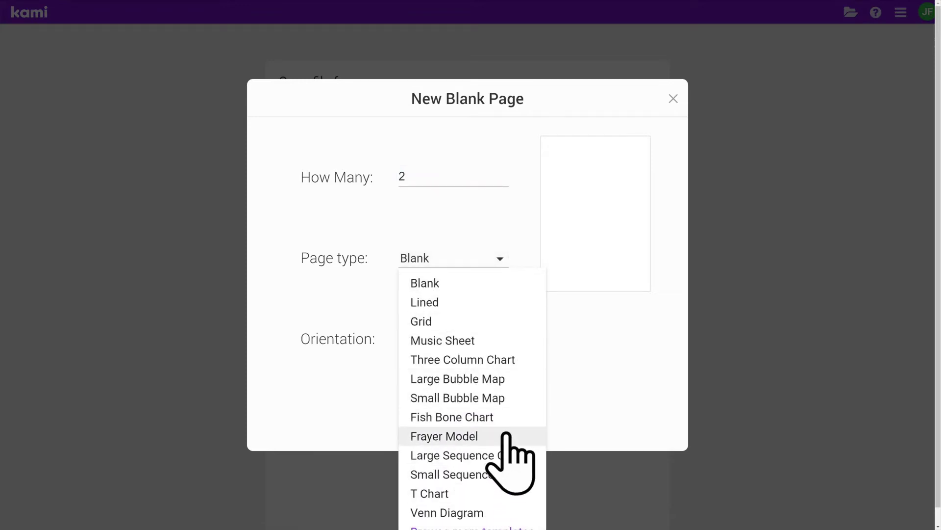
{"action": "left_click", "coordinate": [489, 286]}
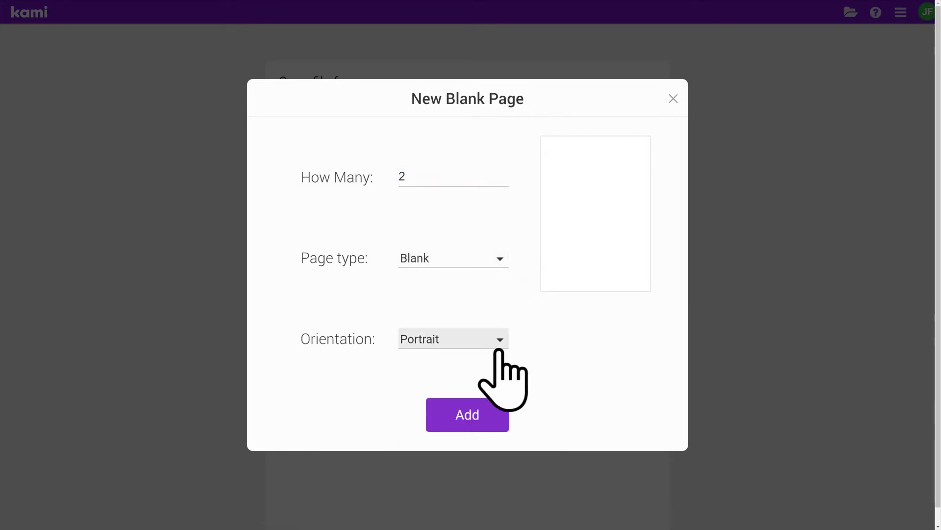
{"action": "left_click", "coordinate": [494, 340]}
{"action": "left_click", "coordinate": [486, 382]}
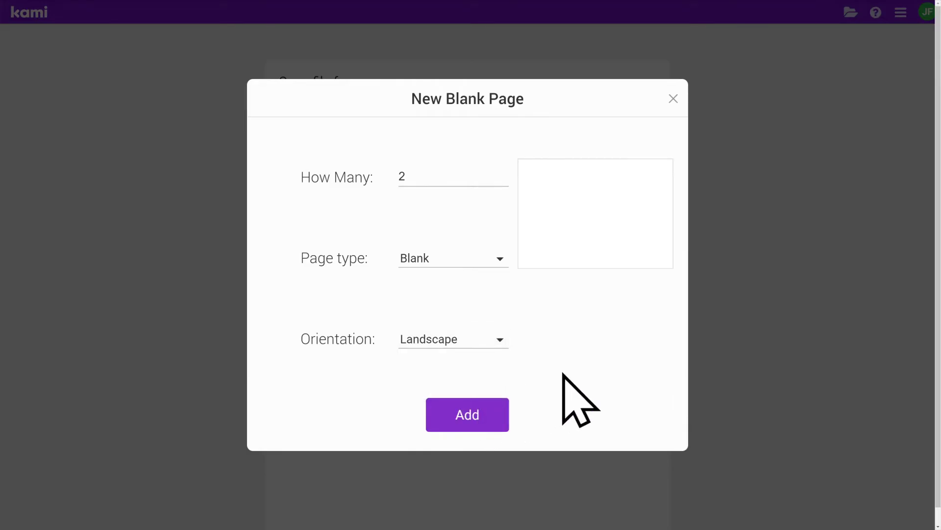
{"action": "left_click", "coordinate": [465, 426]}
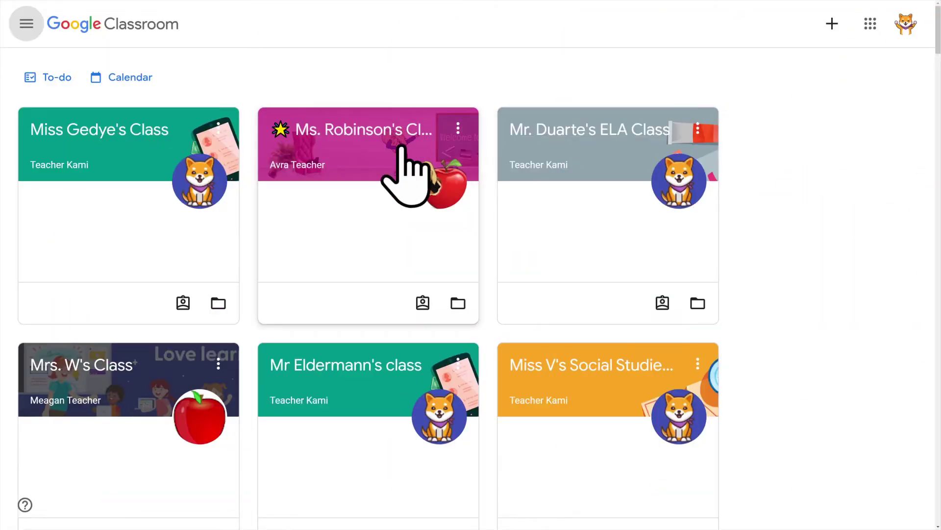
- From the class stream, open the Main Idea & Supporting Details post and its Kami worksheet attachment
{"action": "left_click", "coordinate": [103, 138]}
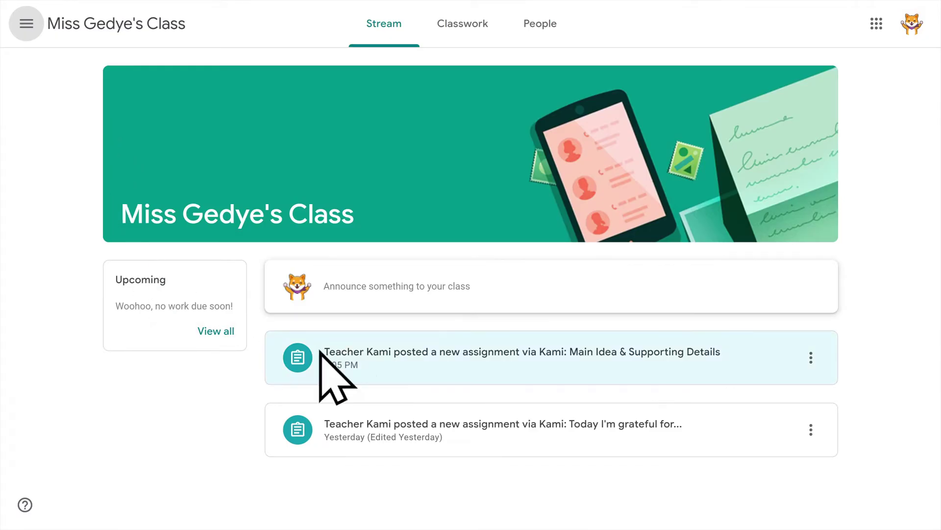
{"action": "left_click", "coordinate": [474, 367]}
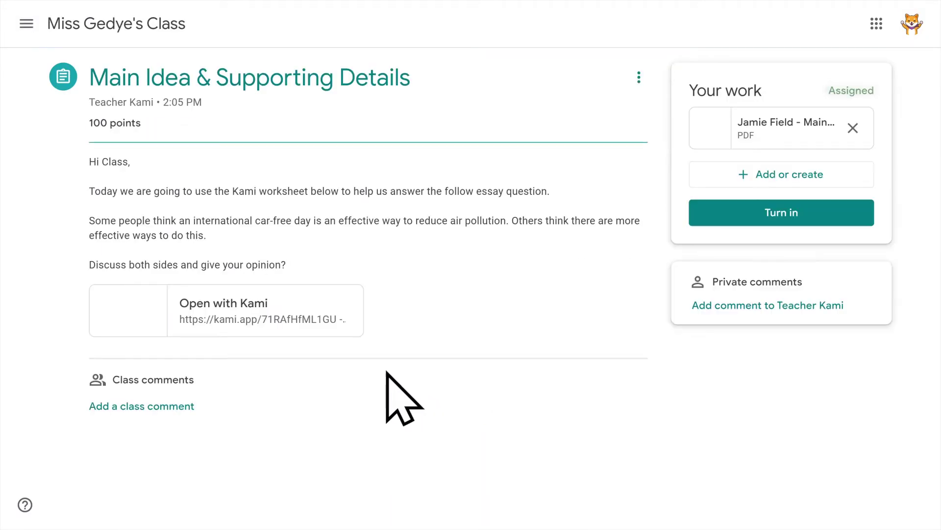
{"action": "left_click", "coordinate": [189, 321]}
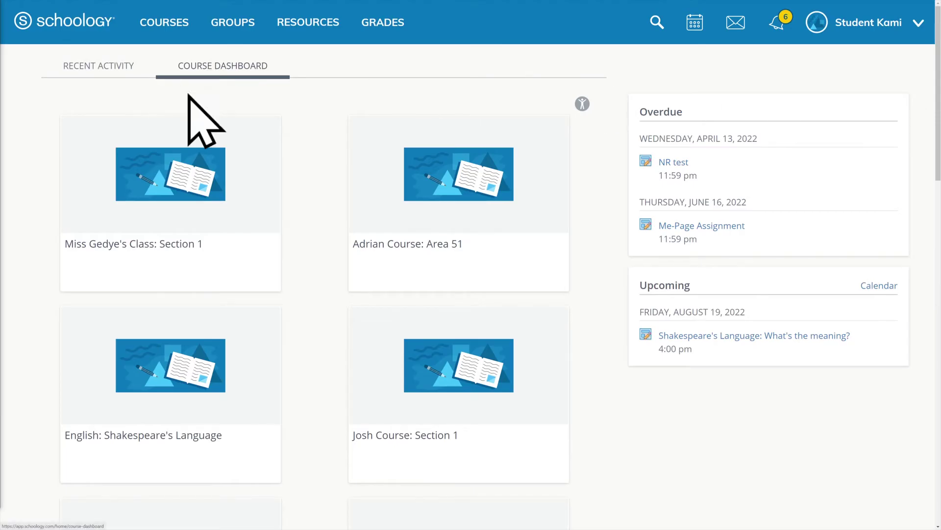
- Open Essay prep: Main Idea & Supporting Details from the course in full-screen Kami, with Text Box selected
{"action": "left_click", "coordinate": [135, 247]}
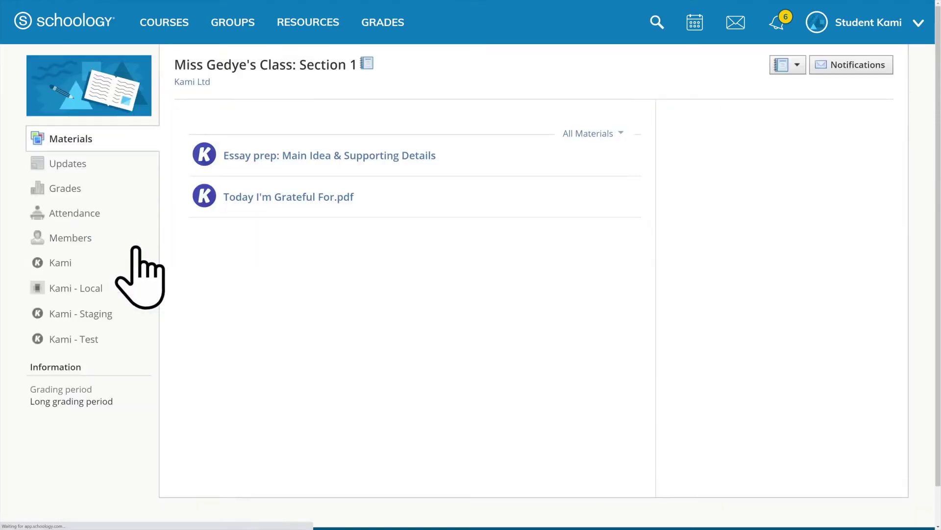
{"action": "left_click", "coordinate": [375, 156]}
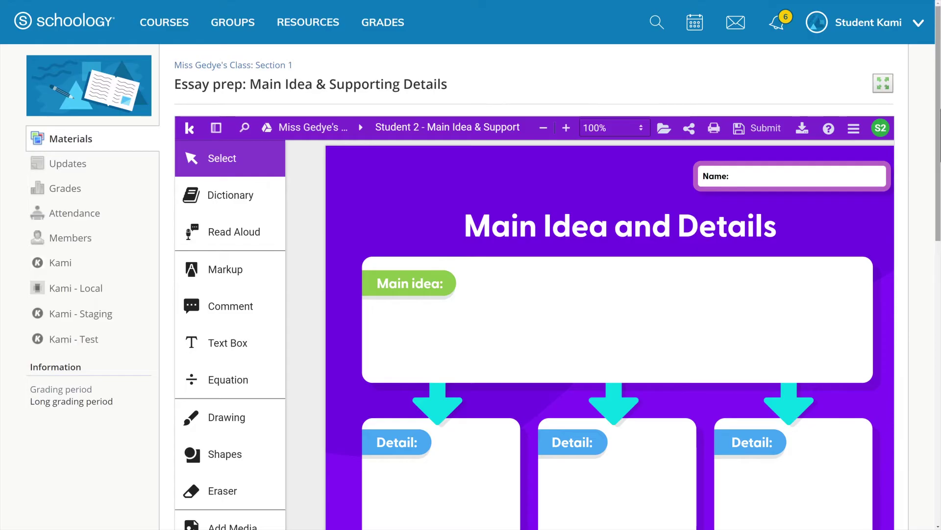
{"action": "left_click", "coordinate": [883, 86]}
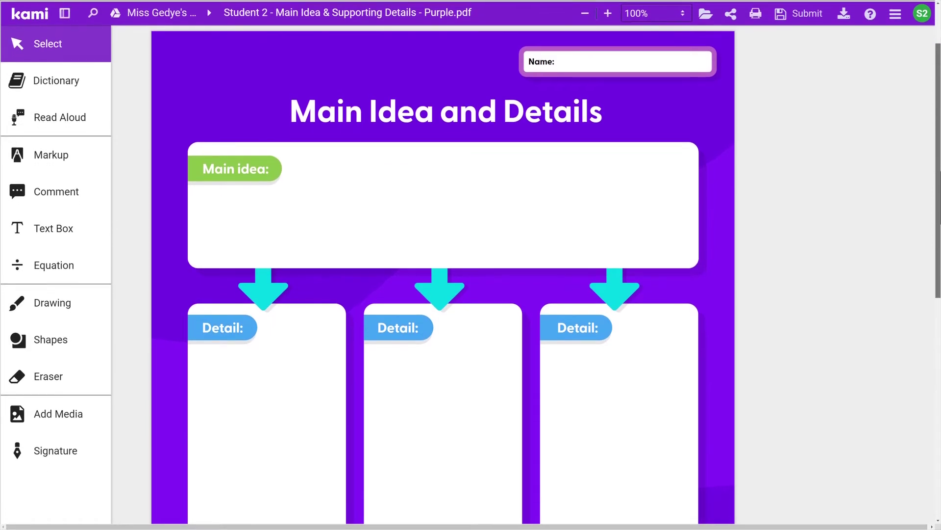
{"action": "left_click", "coordinate": [45, 227]}
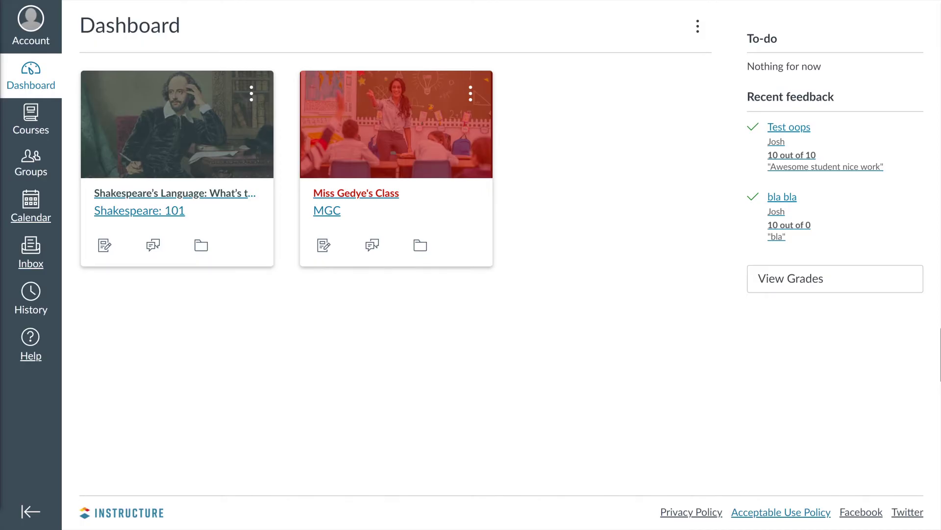
- Load the MGC Essay prep: Main Idea & Supporting Details worksheet in a new Kami window, choosing Text Box
{"action": "left_click", "coordinate": [356, 194]}
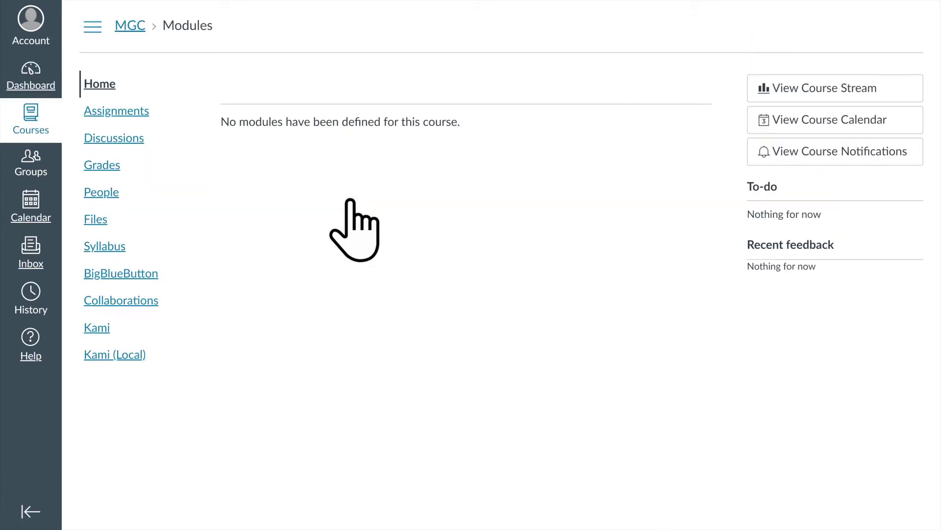
{"action": "left_click", "coordinate": [105, 114]}
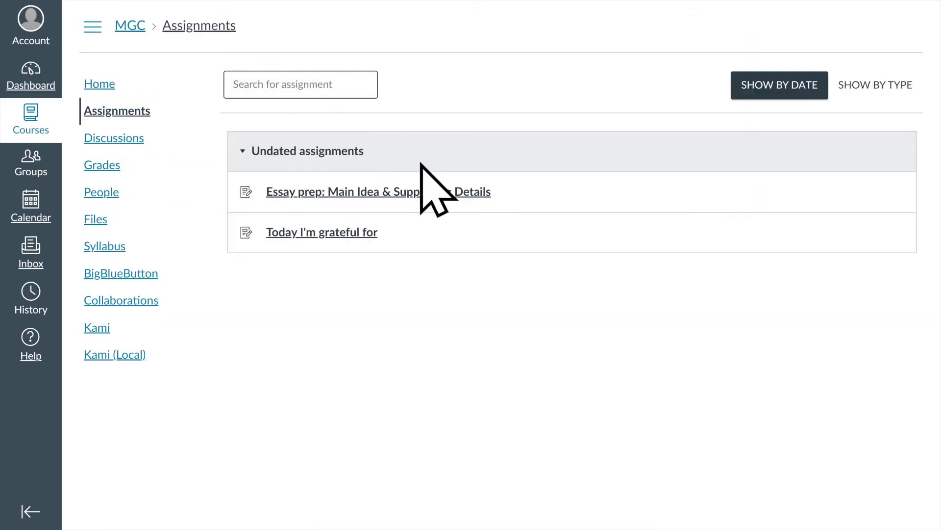
{"action": "left_click", "coordinate": [420, 196]}
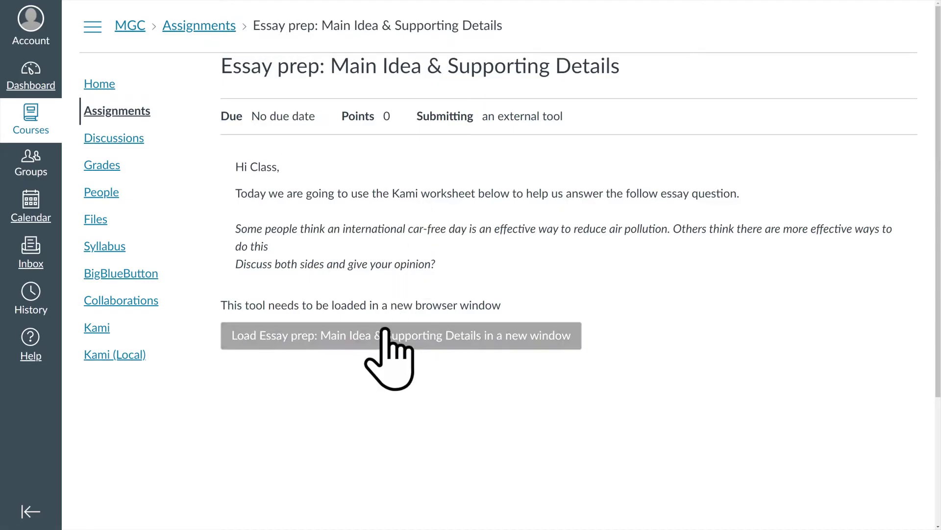
{"action": "left_click", "coordinate": [387, 347]}
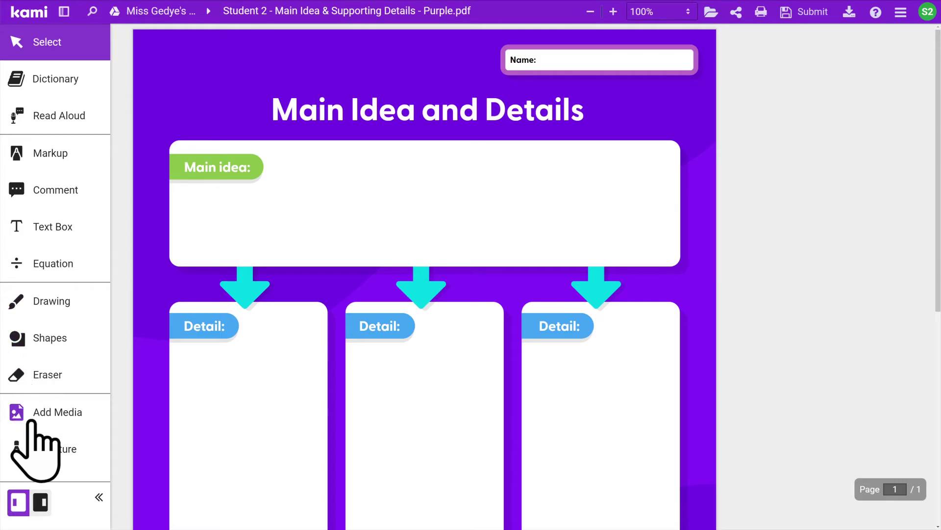
{"action": "left_click", "coordinate": [40, 228]}
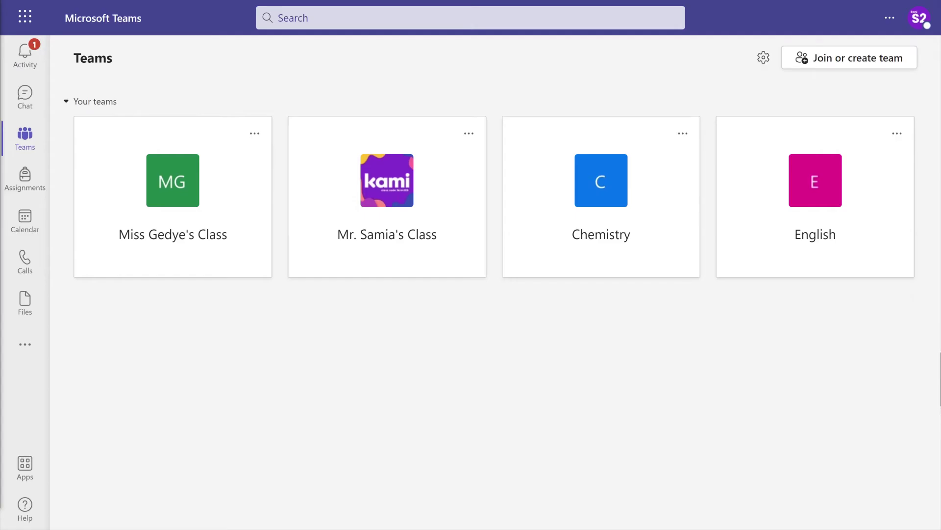
- Open Main Idea & Supporting Details - Purple.pdf from the team's Essay prep assignment, choosing Text Box
{"action": "left_click", "coordinate": [162, 235]}
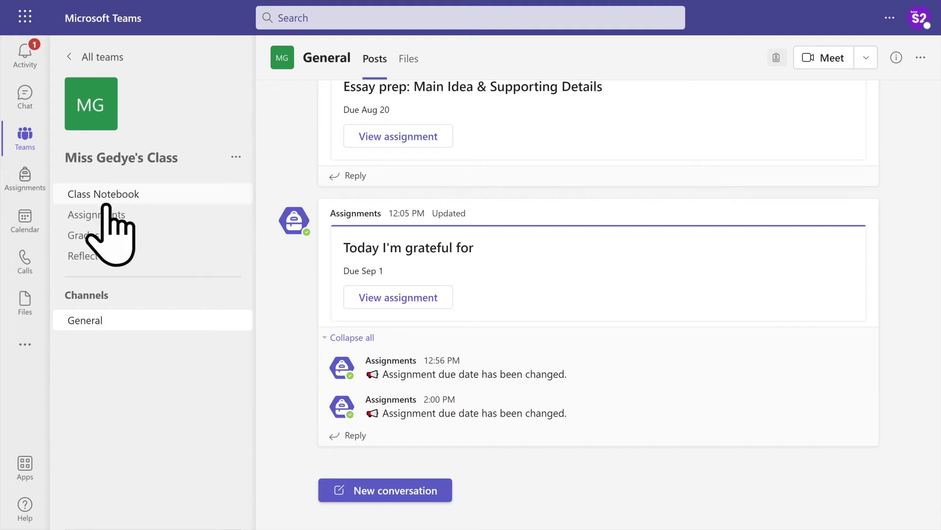
{"action": "left_click", "coordinate": [101, 219]}
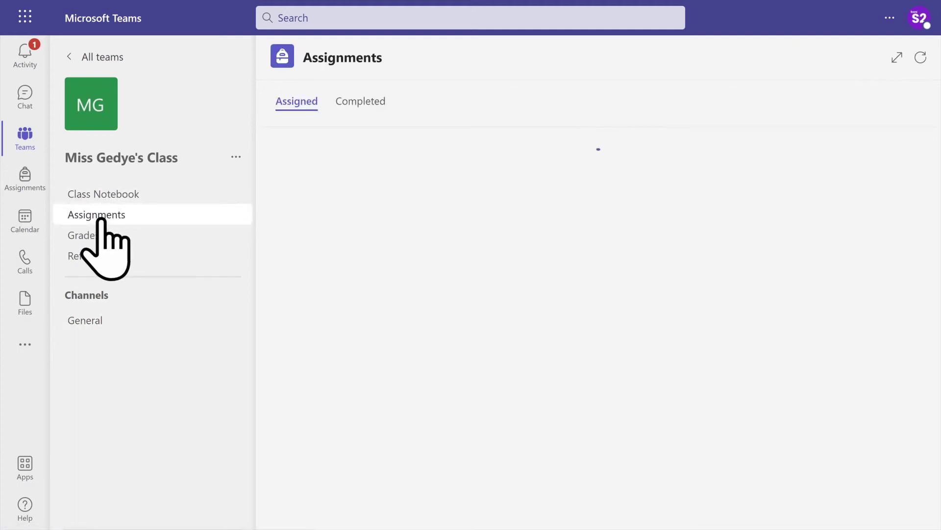
{"action": "left_click", "coordinate": [482, 169]}
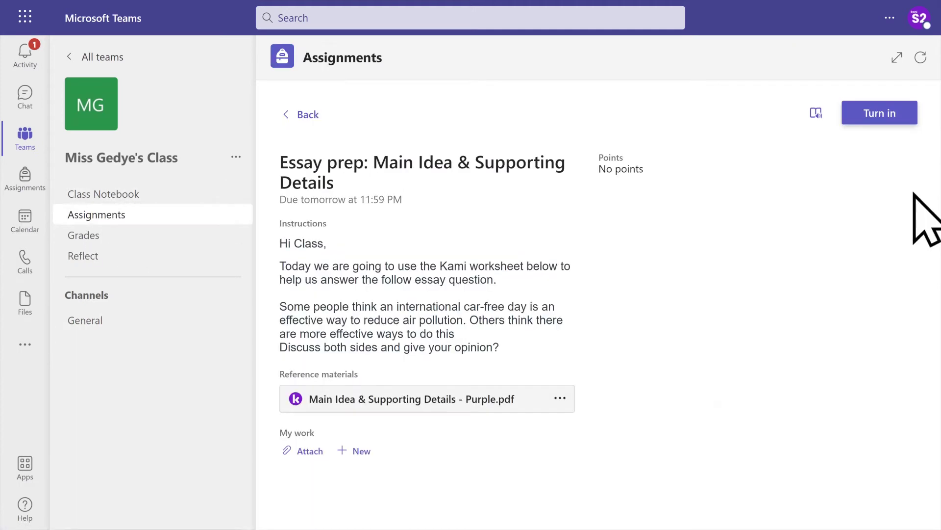
{"action": "left_click", "coordinate": [381, 405]}
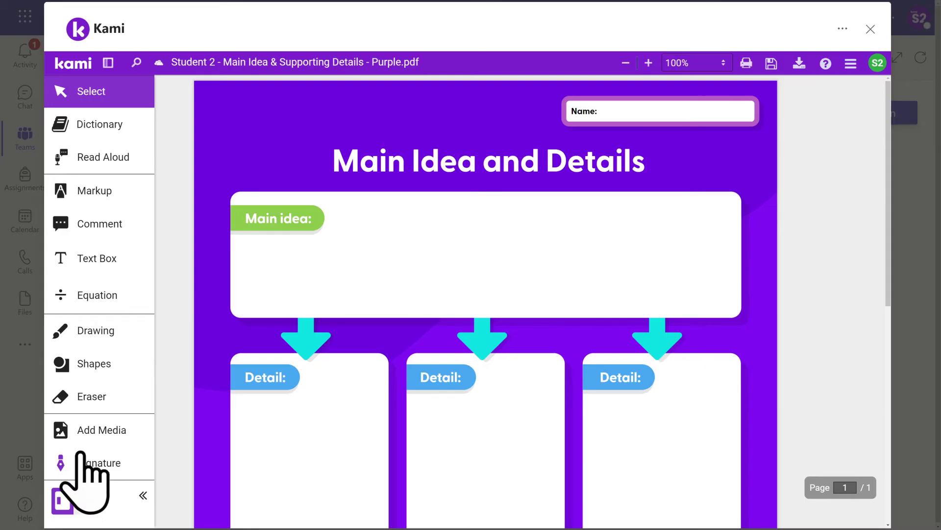
{"action": "left_click", "coordinate": [93, 260]}
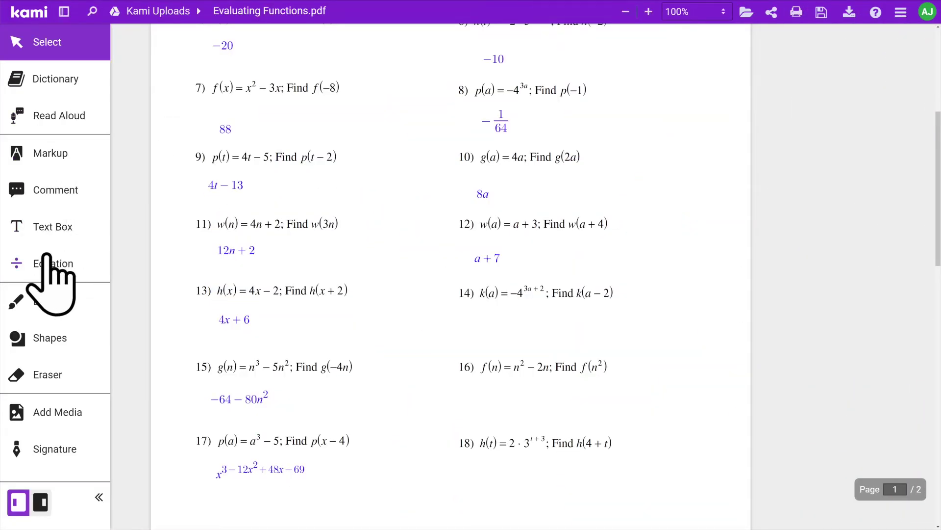
- With the Equation tool and an 'expo' symbol search, edit problem 14's −4 answer to −4^(3a−4)
{"action": "left_click", "coordinate": [43, 269]}
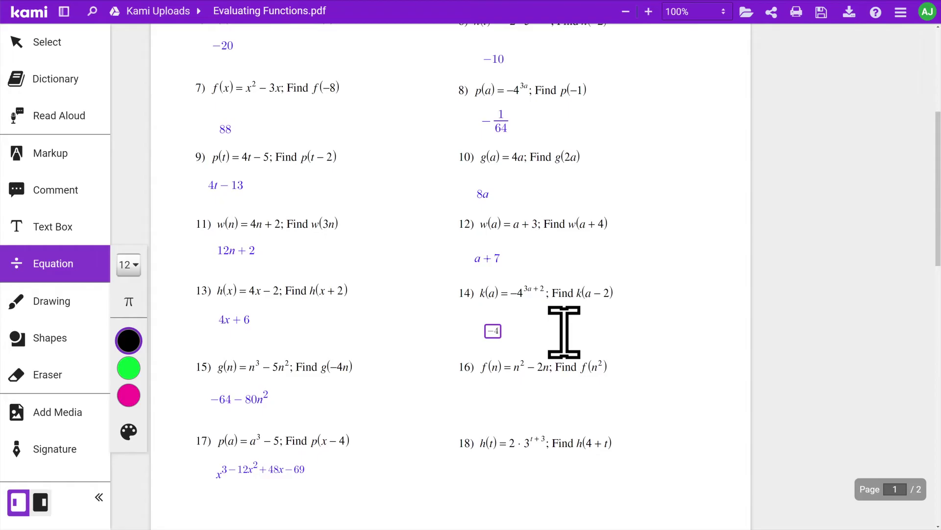
{"action": "left_click", "coordinate": [130, 302]}
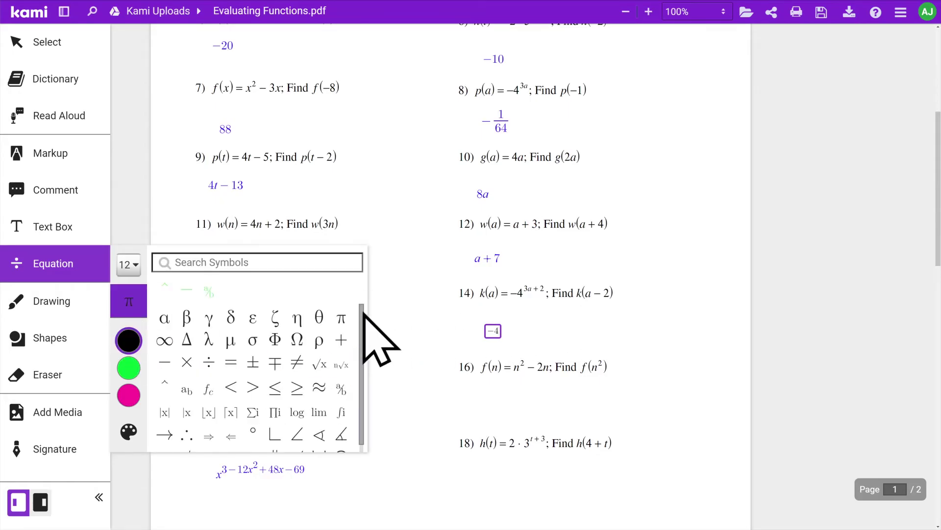
{"action": "mouse_move", "coordinate": [363, 314]}
{"action": "left_mouse_down"}
{"action": "mouse_move", "coordinate": [365, 365]}
{"action": "mouse_move", "coordinate": [366, 310]}
{"action": "left_mouse_up"}
{"action": "left_click", "coordinate": [286, 263]}
{"action": "type", "text": "exponent"}
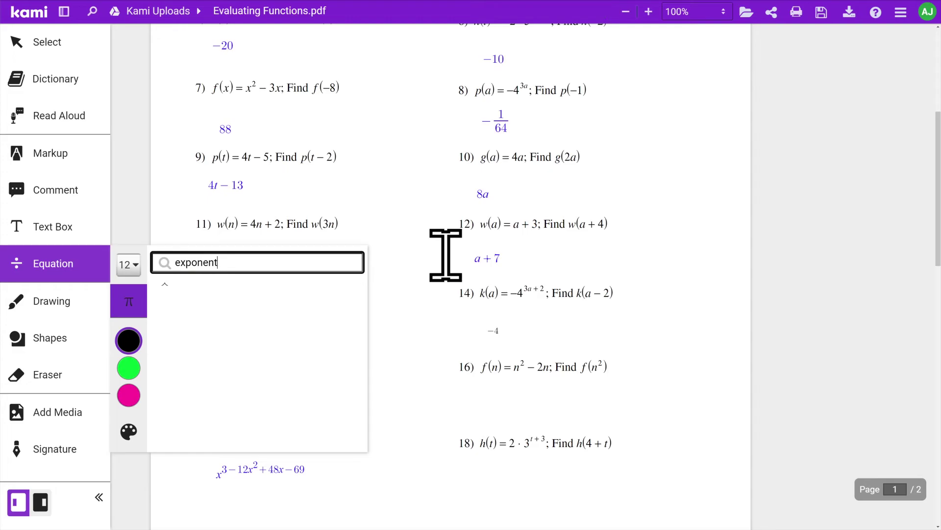
{"action": "left_click", "coordinate": [492, 330]}
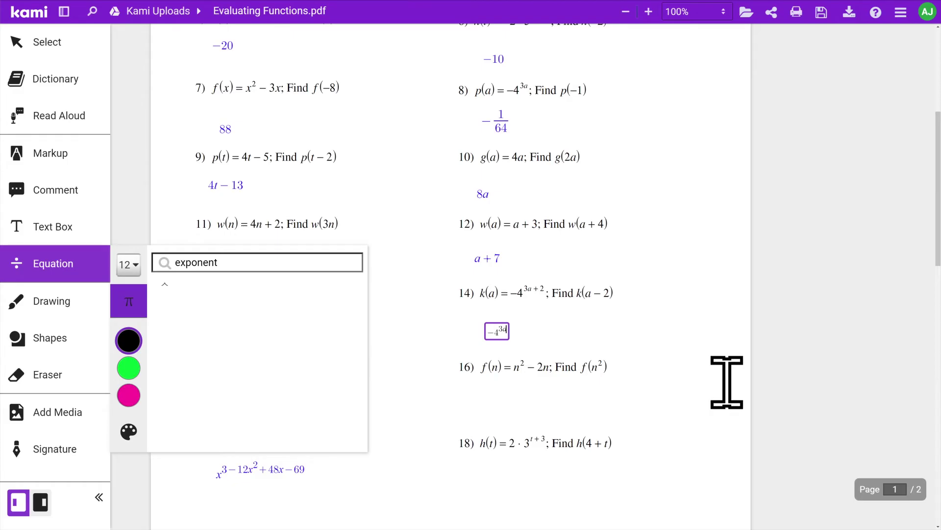
- Enlarge the problem 14 equation to 16px
{"action": "left_click", "coordinate": [499, 330]}
{"action": "left_click", "coordinate": [478, 296]}
{"action": "left_click", "coordinate": [546, 295]}
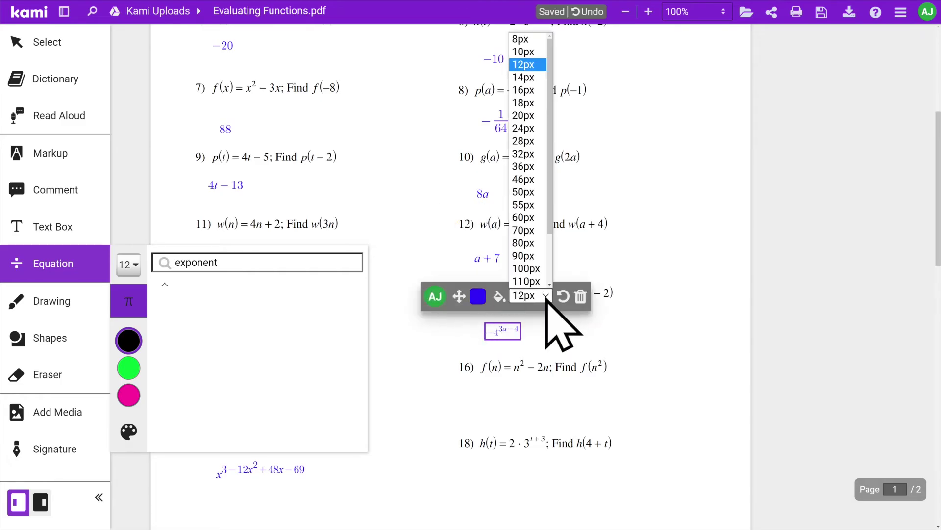
{"action": "left_click", "coordinate": [523, 89]}
{"action": "left_click", "coordinate": [488, 322]}
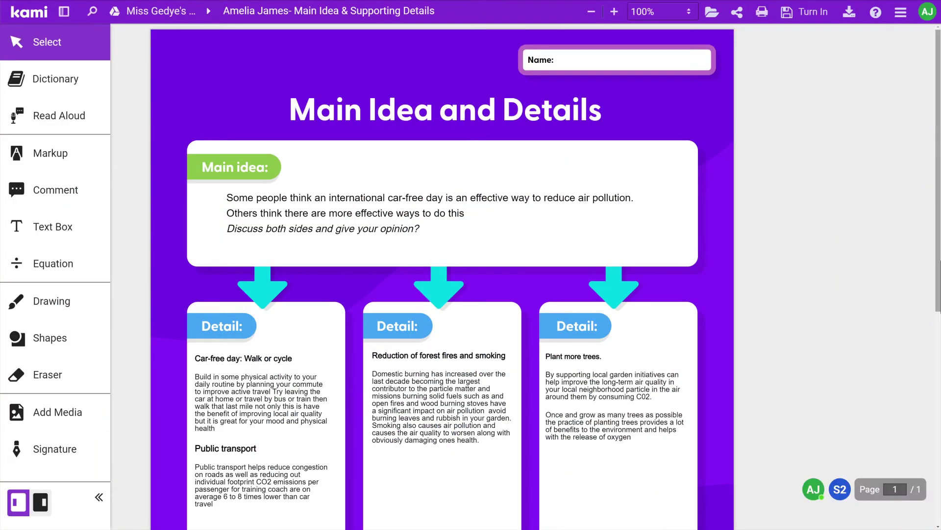
- Search Google Images for 'Car pooling' from the Add Media panel
{"action": "left_click", "coordinate": [35, 421]}
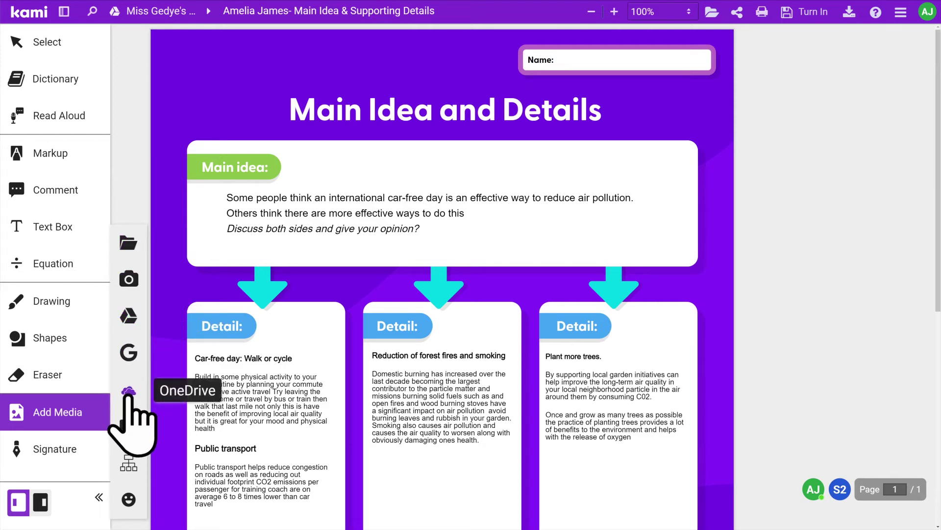
{"action": "left_click", "coordinate": [128, 353]}
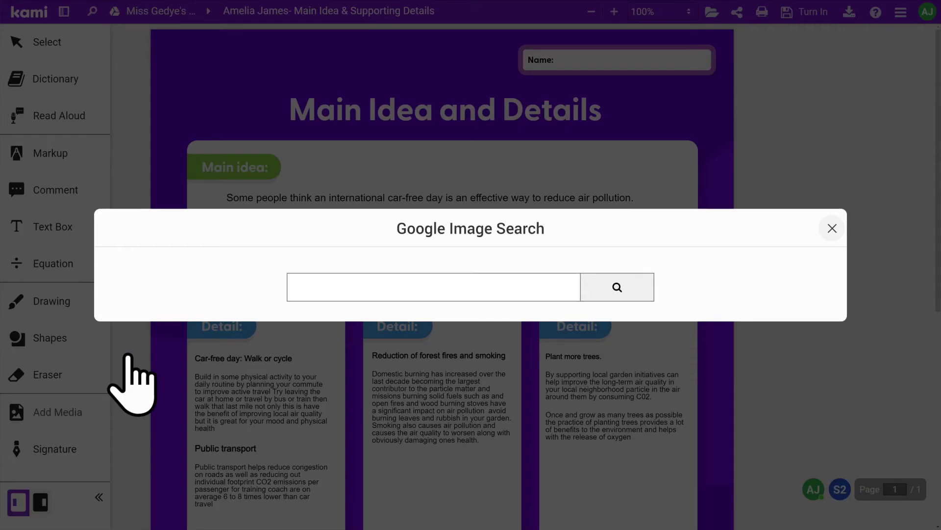
{"action": "left_click", "coordinate": [299, 289]}
{"action": "type", "text": "Car poo"}
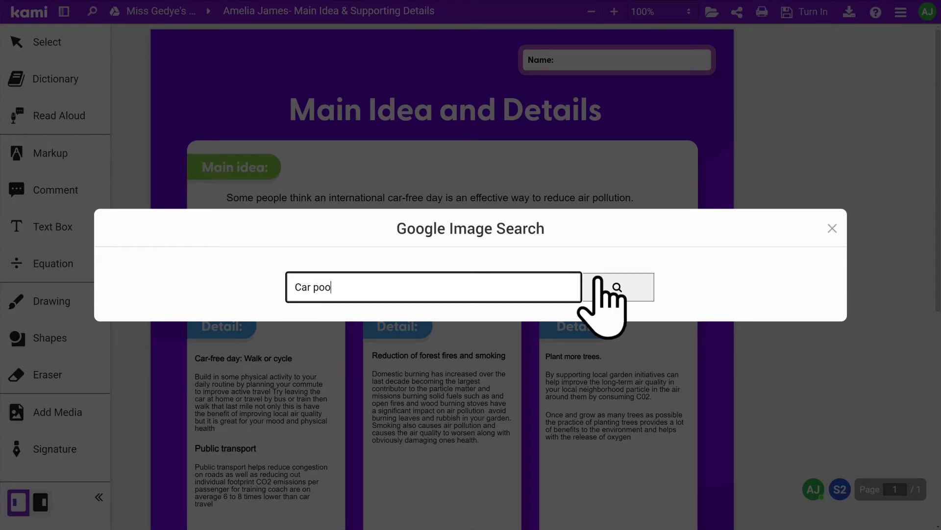
{"action": "type", "text": "ling"}
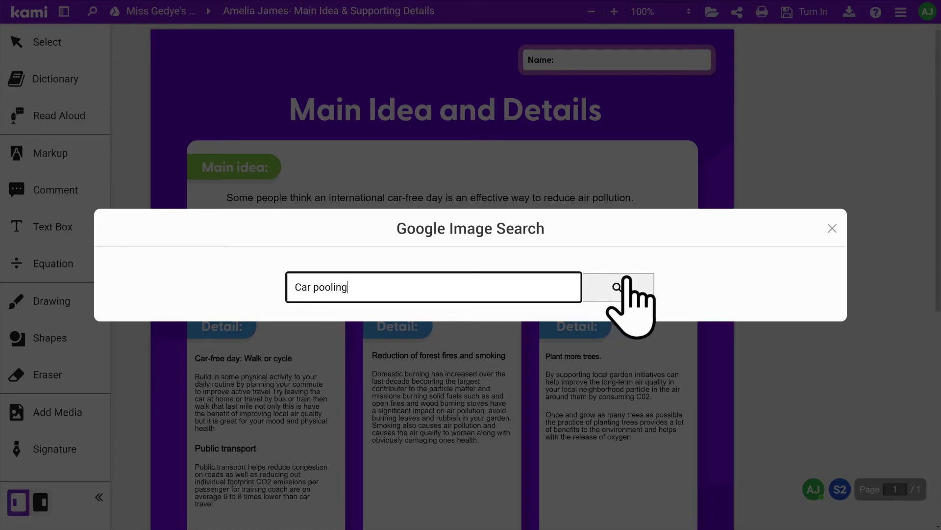
{"action": "left_click", "coordinate": [619, 287]}
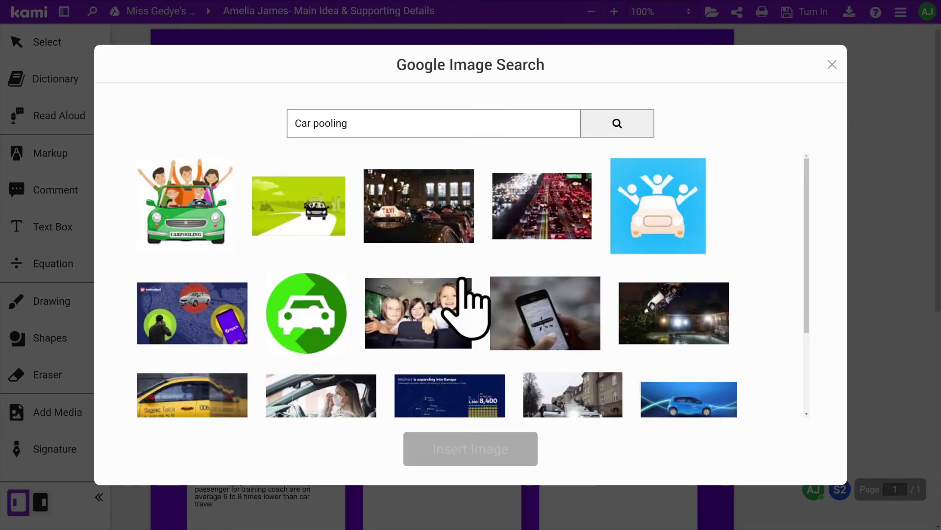
- Insert the cartoon carpooling picture beneath the Public transport paragraph and shrink it
{"action": "left_click", "coordinate": [201, 219]}
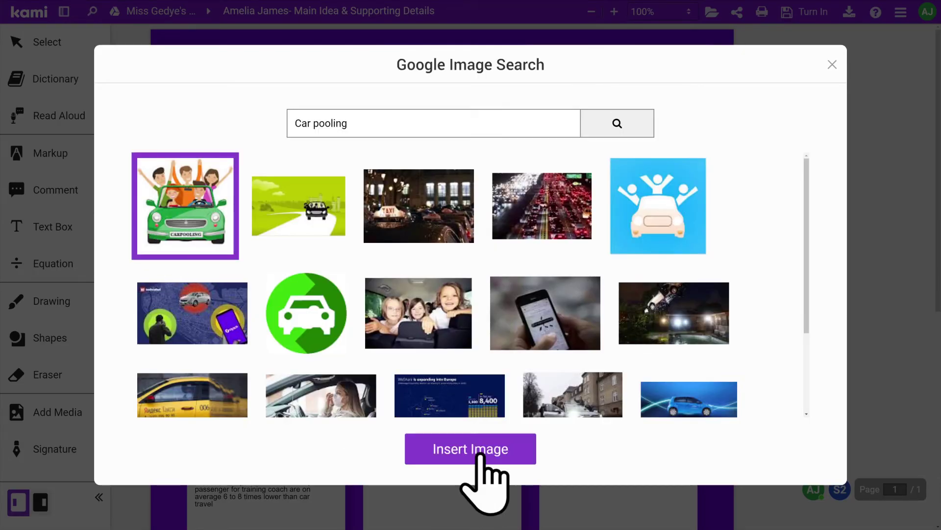
{"action": "left_click", "coordinate": [475, 451]}
{"action": "left_click", "coordinate": [205, 272]}
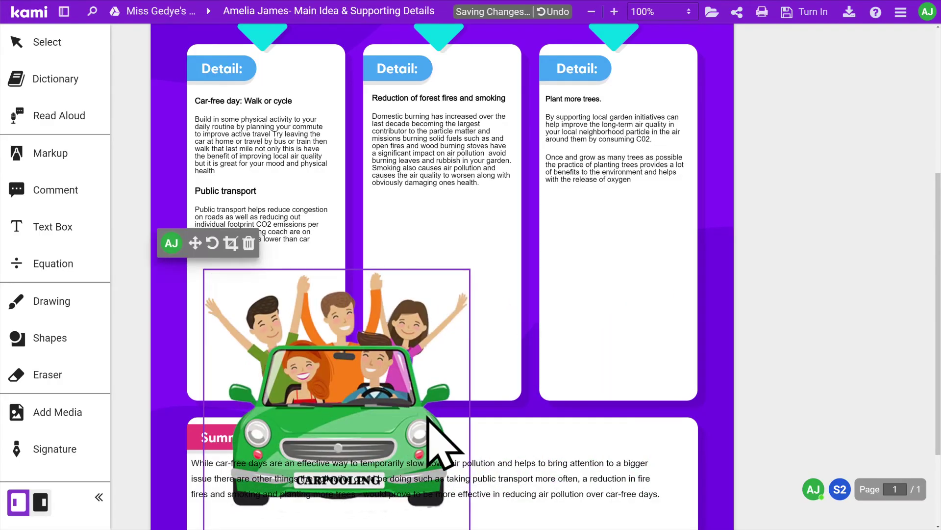
{"action": "scroll", "coordinate": [458, 515], "scroll_direction": "down", "scroll_amount": 2}
{"action": "left_click_drag", "start_coordinate": [467, 462], "coordinate": [329, 296]}
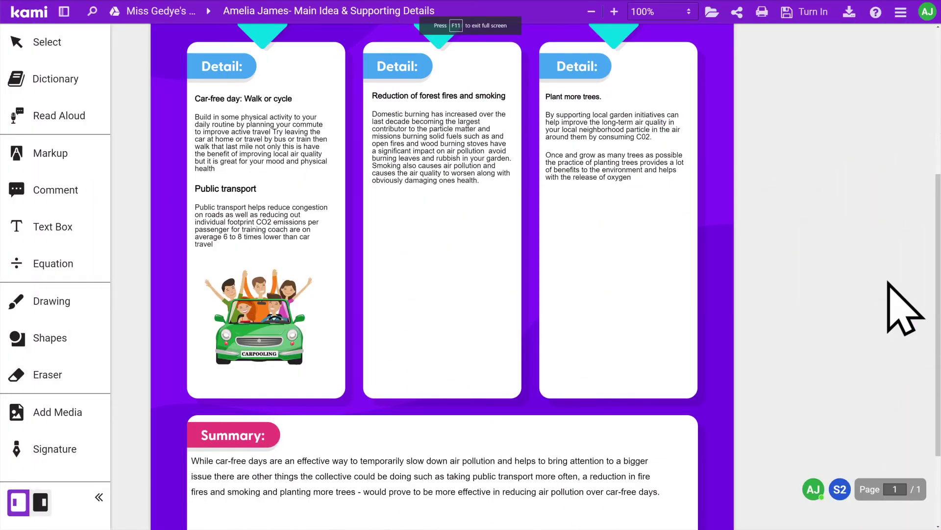
{"action": "left_click", "coordinate": [41, 413]}
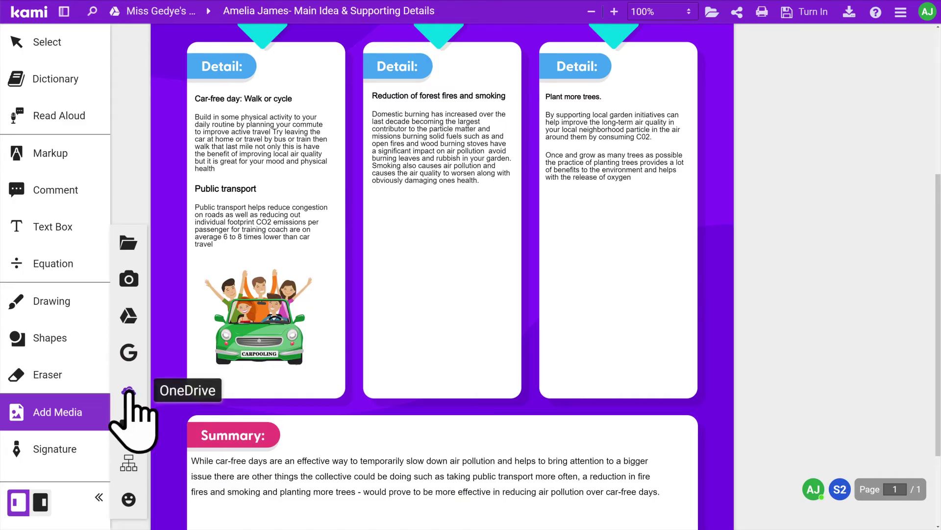
- Paste the Air Pollution 101 video link and position the video below the forest fires text
{"action": "left_click", "coordinate": [129, 428]}
{"action": "left_click", "coordinate": [344, 269]}
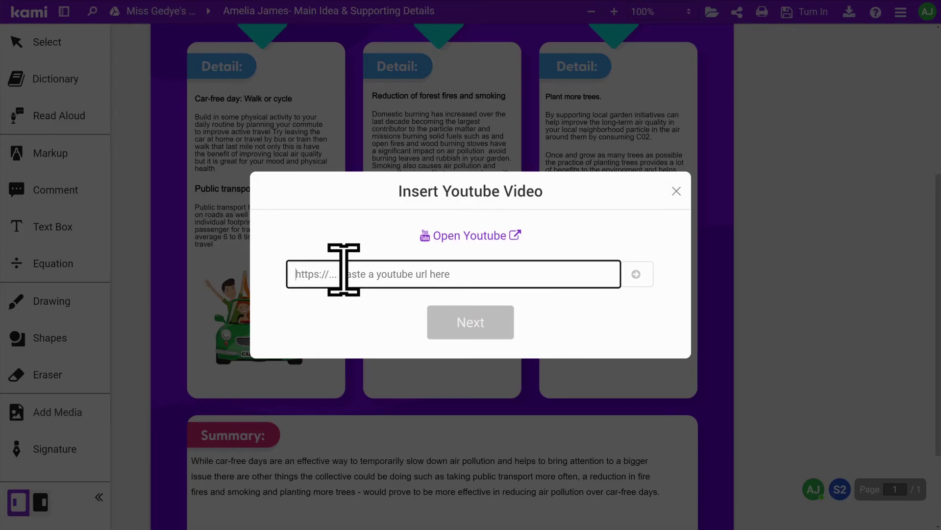
{"action": "type", "text": "https://www.youtube.com/watch?v=e6rglsLy1Ys"}
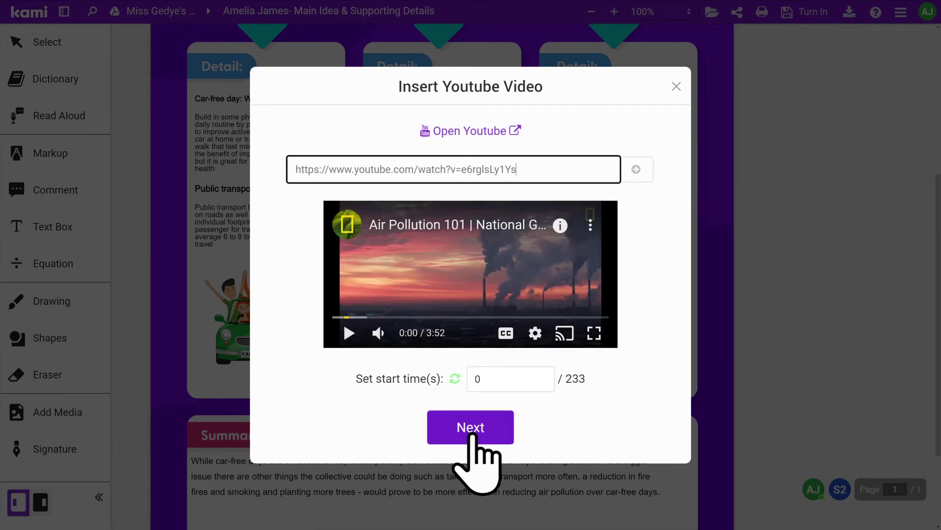
{"action": "left_click", "coordinate": [472, 434]}
{"action": "left_click", "coordinate": [376, 209]}
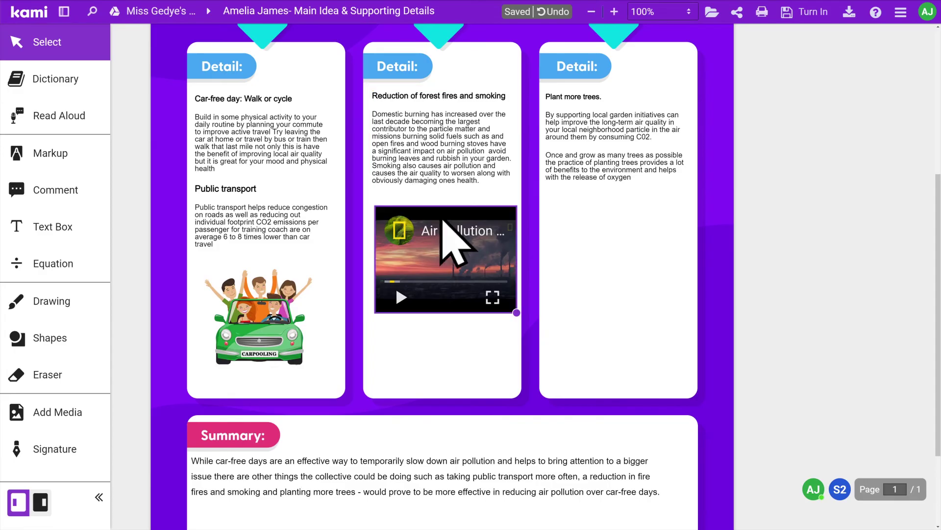
{"action": "left_click_drag", "start_coordinate": [448, 185], "coordinate": [451, 240]}
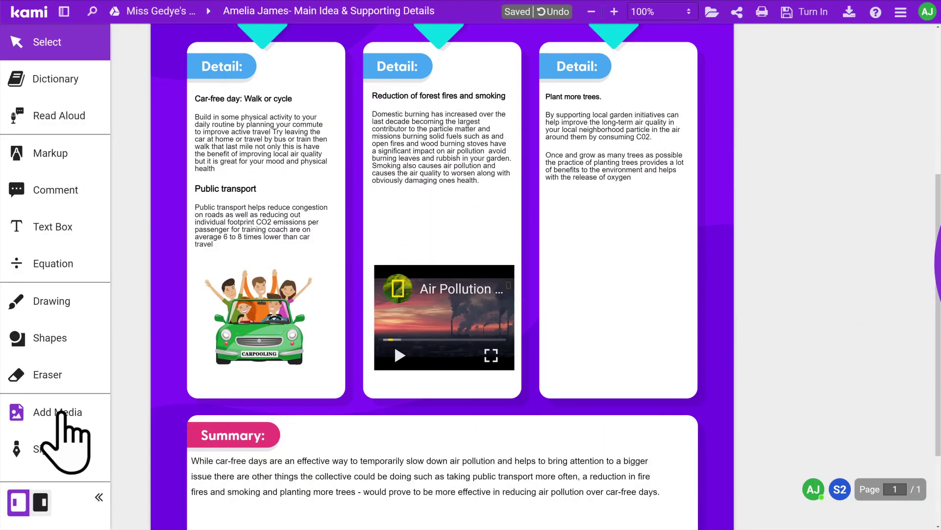
- Insert the two-circle Venn diagram organizer, shrink it, and move it under the Plant more trees text
{"action": "left_click", "coordinate": [57, 412]}
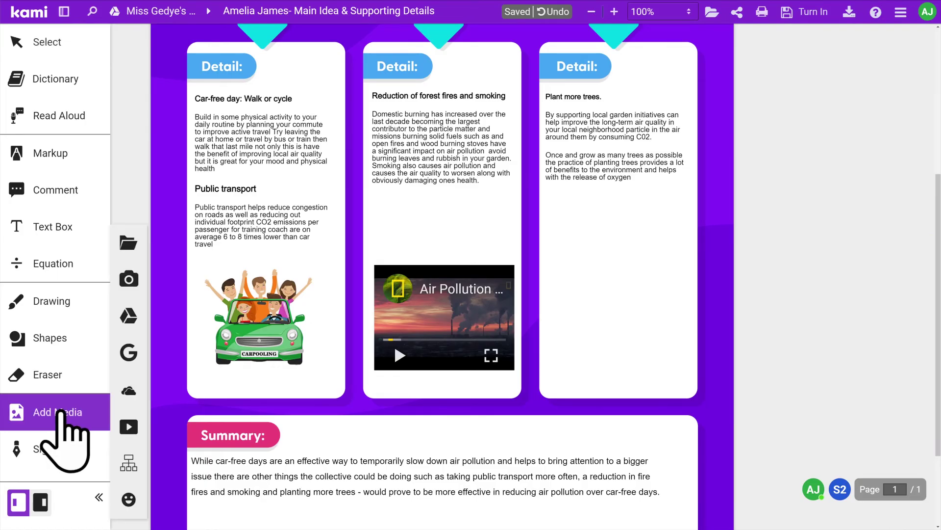
{"action": "left_click", "coordinate": [129, 464]}
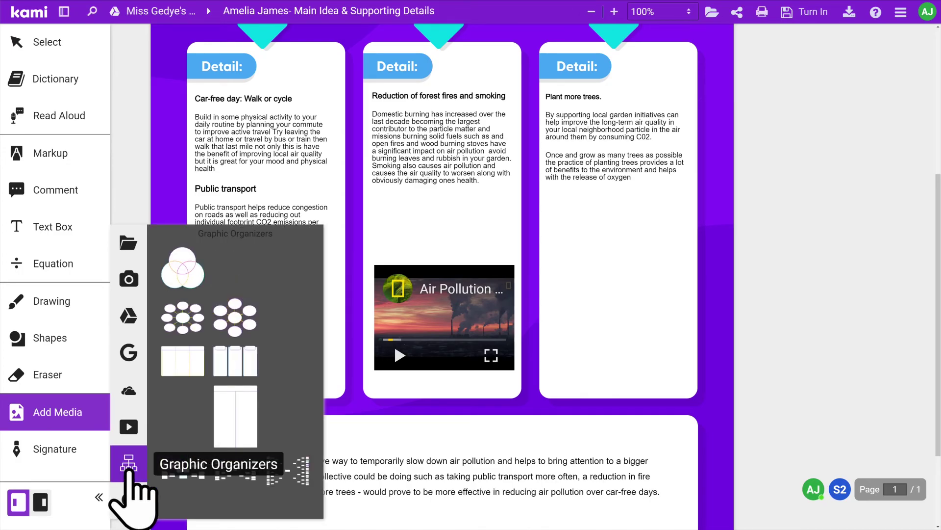
{"action": "left_click", "coordinate": [234, 267]}
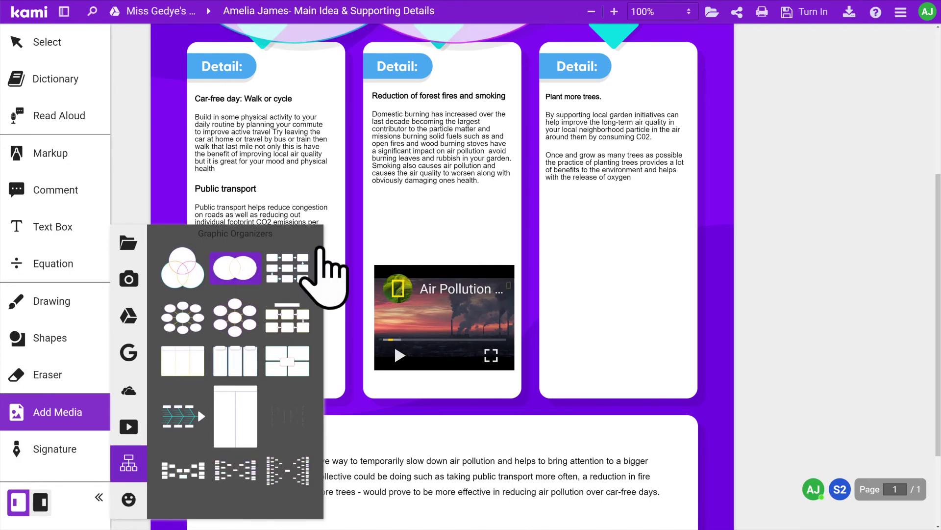
{"action": "left_click", "coordinate": [551, 231]}
{"action": "left_click_drag", "start_coordinate": [731, 465], "coordinate": [596, 395]}
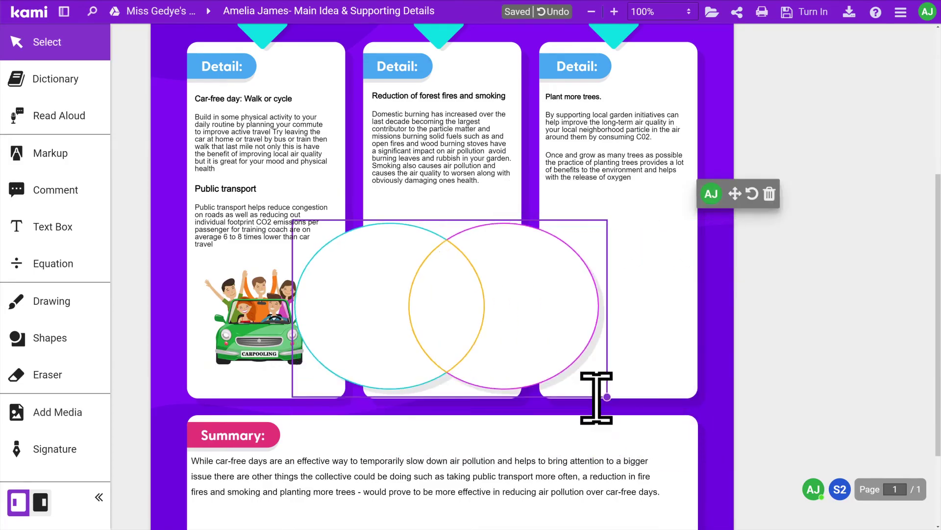
{"action": "left_click", "coordinate": [431, 228]}
{"action": "left_click_drag", "start_coordinate": [426, 193], "coordinate": [657, 248]}
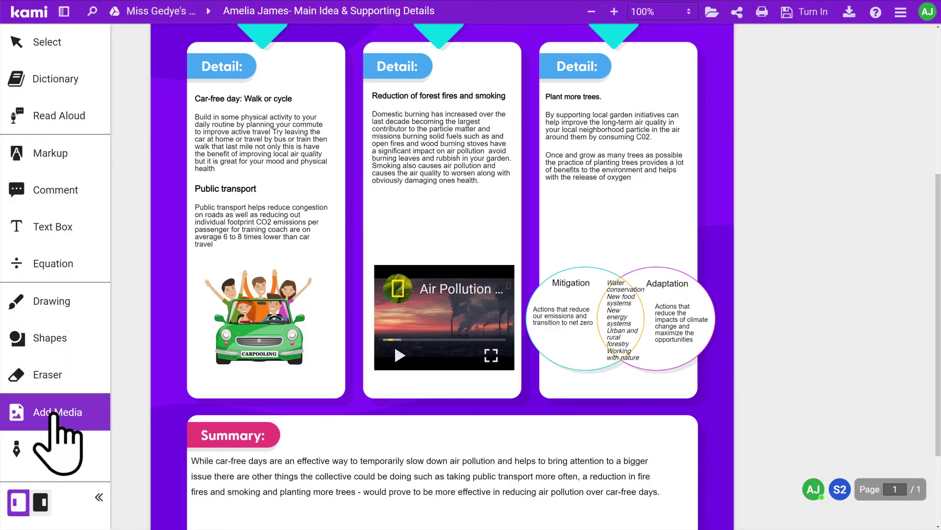
- Drop the Interesting brain sticker onto the Summary box's top-right corner
{"action": "left_click", "coordinate": [54, 416]}
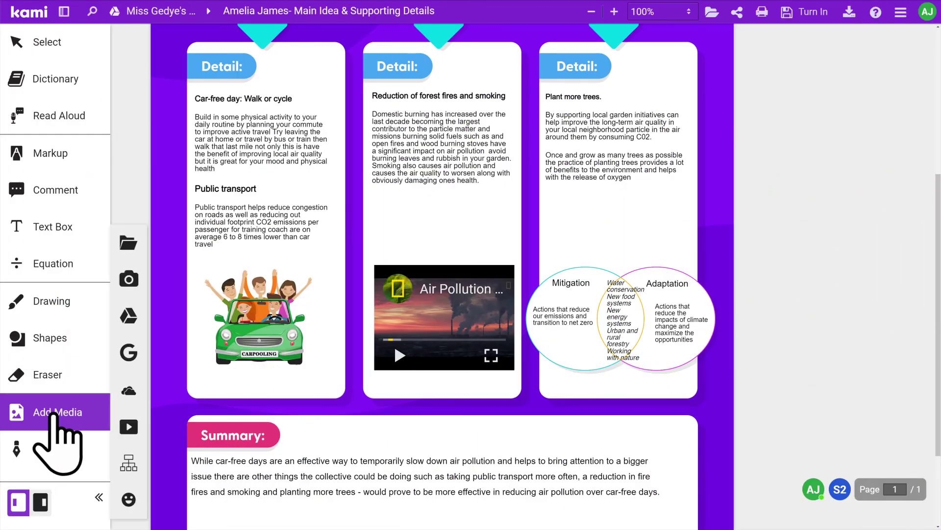
{"action": "left_click", "coordinate": [128, 499]}
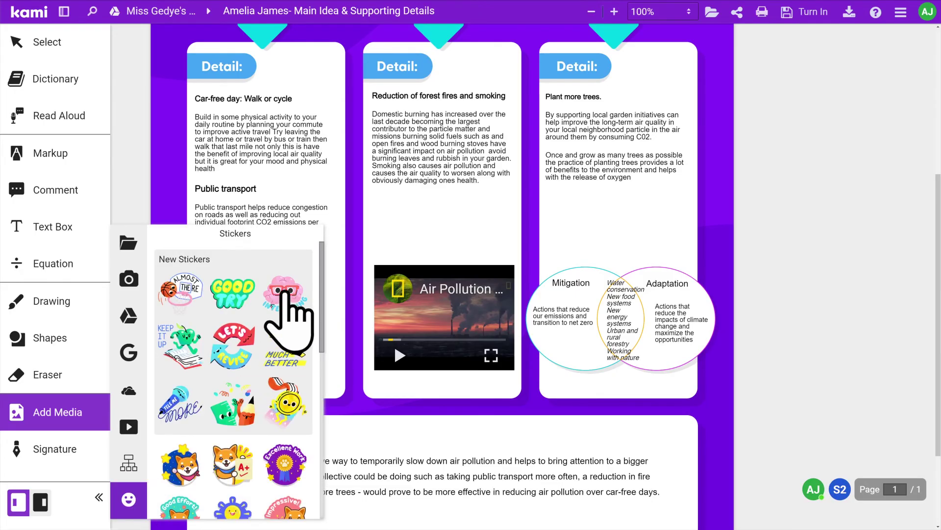
{"action": "left_click", "coordinate": [285, 291]}
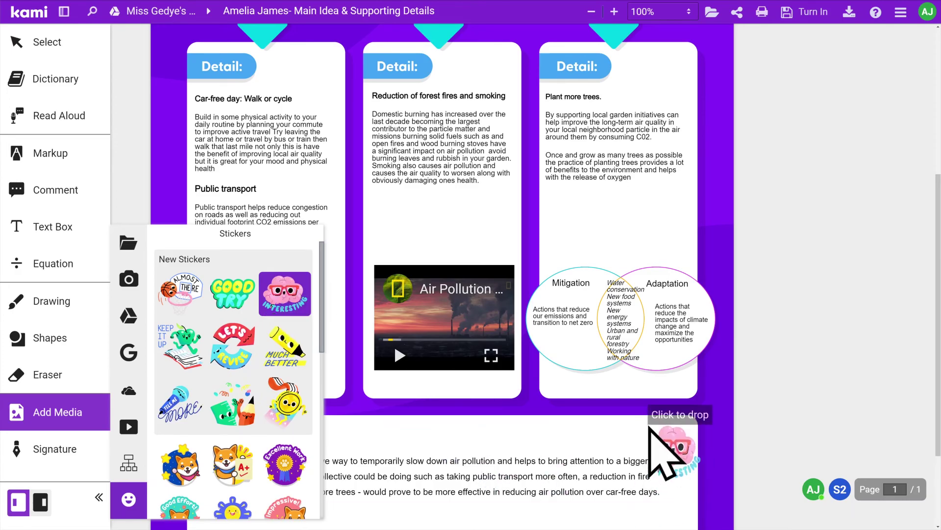
{"action": "left_click", "coordinate": [670, 451]}
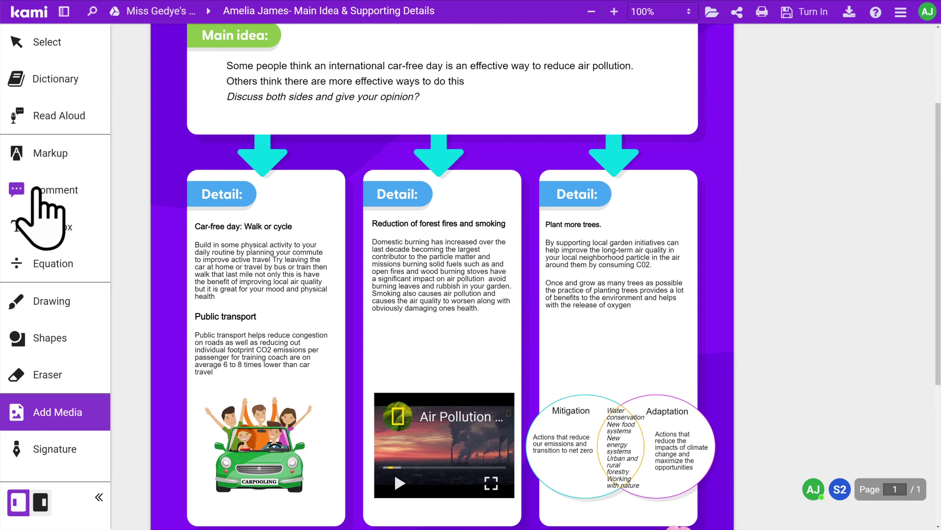
{"action": "left_click", "coordinate": [36, 189]}
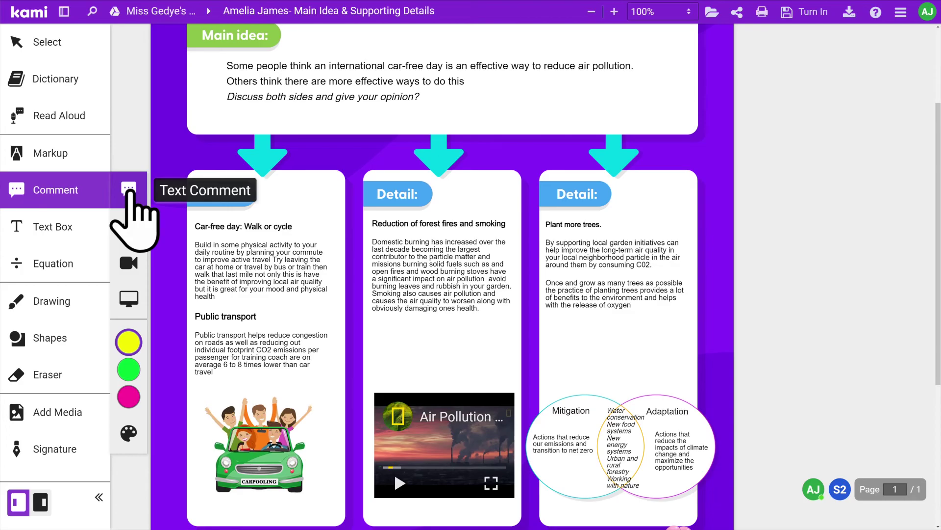
- Pin a text comment reading 'Need to add in a point talking about car pooling.' beside Detail 1
{"action": "left_click", "coordinate": [128, 188]}
{"action": "left_click", "coordinate": [273, 192]}
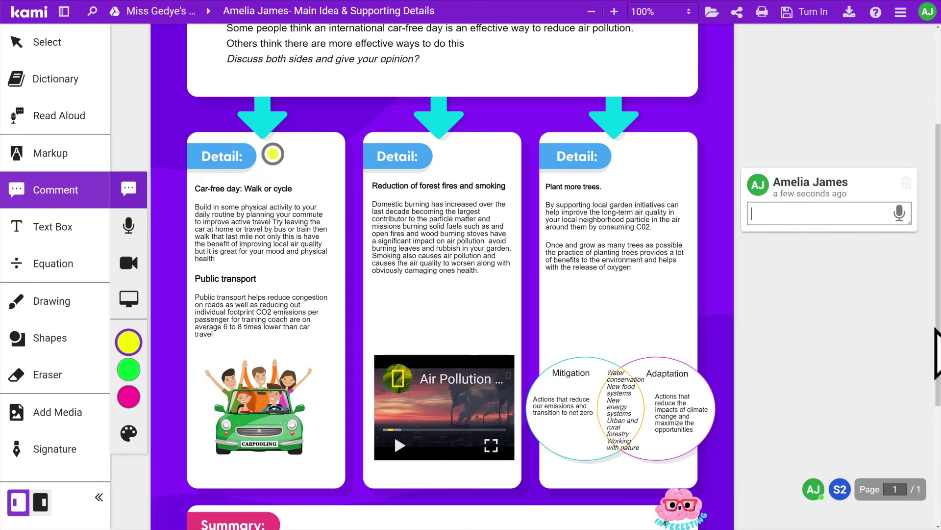
{"action": "type", "text": "Need to add in a point talking about car pooling."}
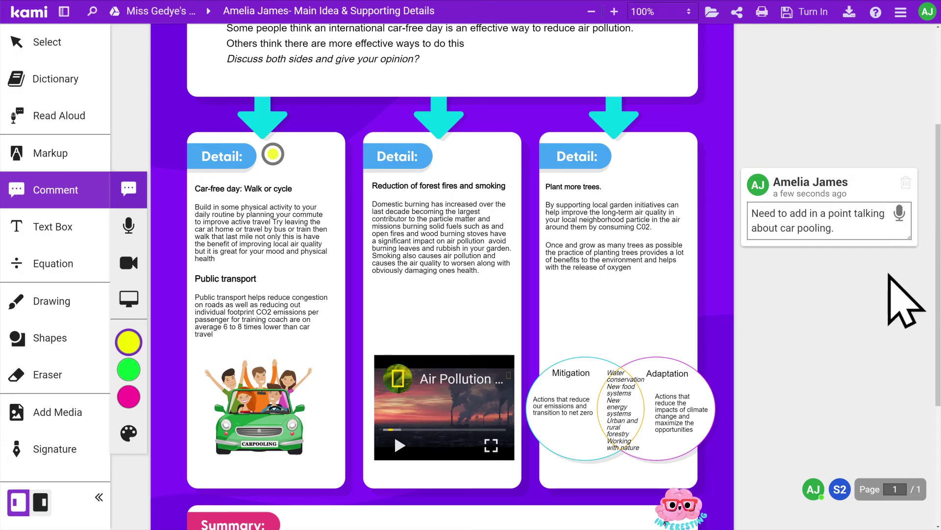
{"action": "left_click", "coordinate": [905, 299]}
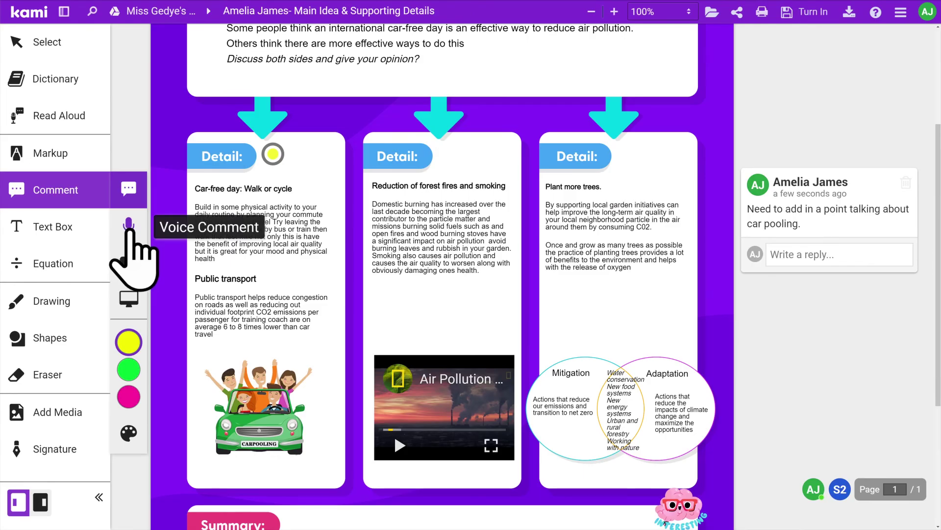
- Record a voice comment on the middle Detail box and reply asking the teacher for feedback
{"action": "left_click", "coordinate": [128, 226]}
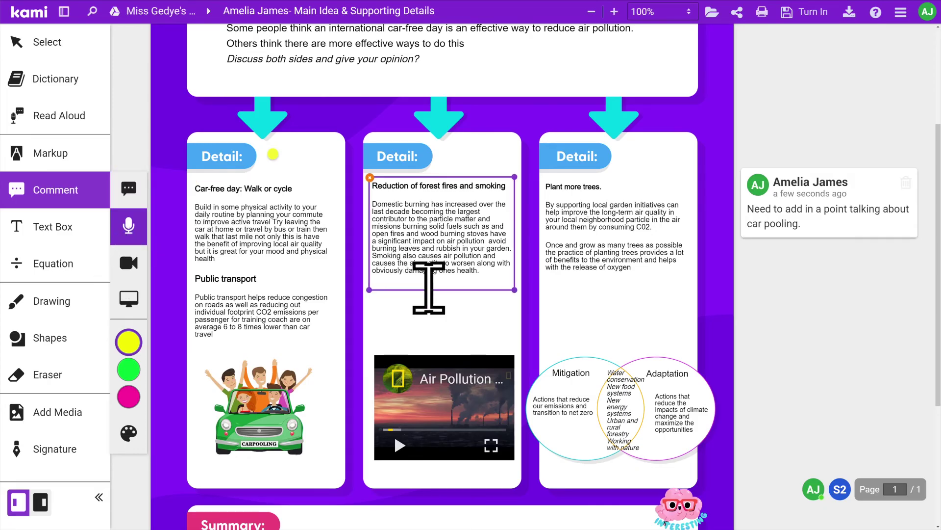
{"action": "left_click", "coordinate": [466, 312]}
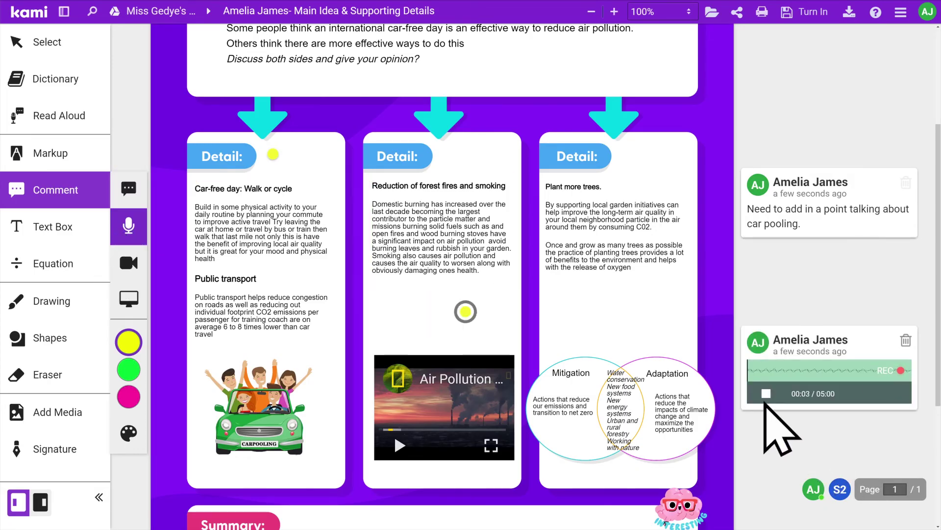
{"action": "left_click", "coordinate": [765, 395]}
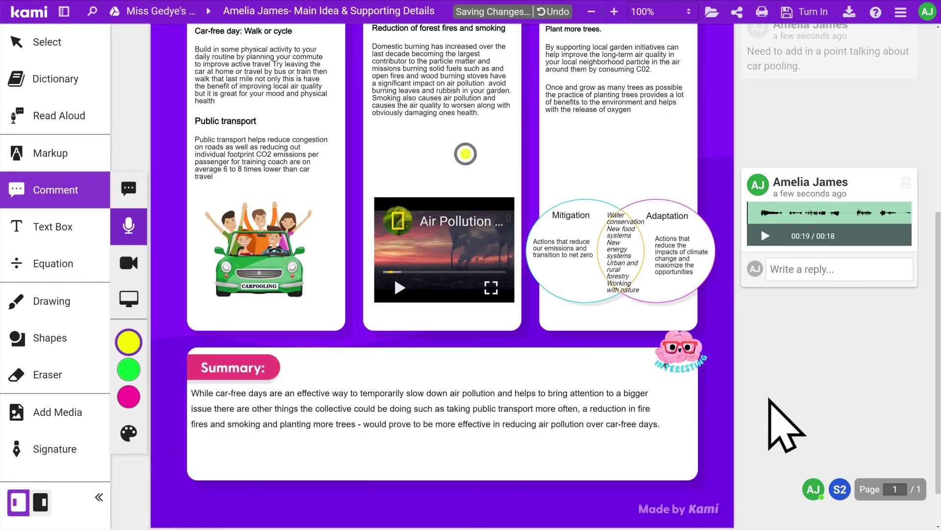
{"action": "type", "text": "Miss Gedy"}
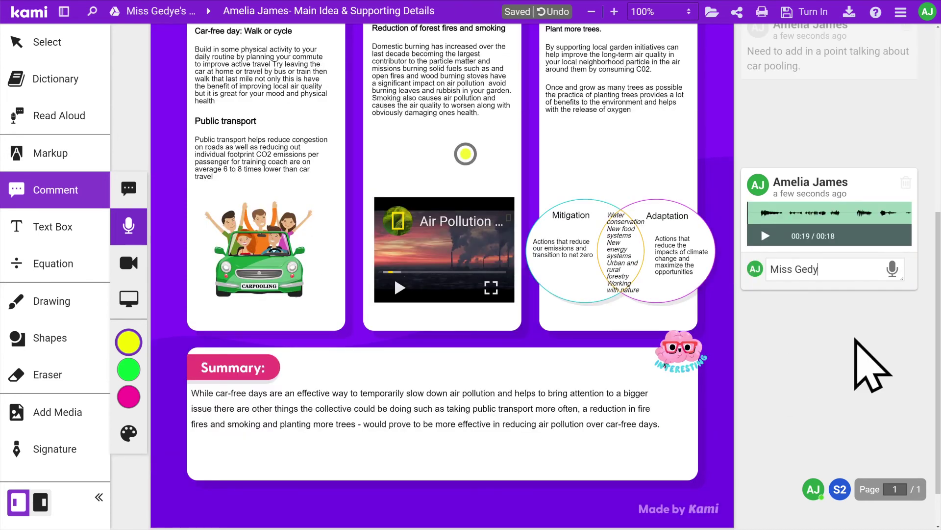
{"action": "type", "text": "e can you please listen to"}
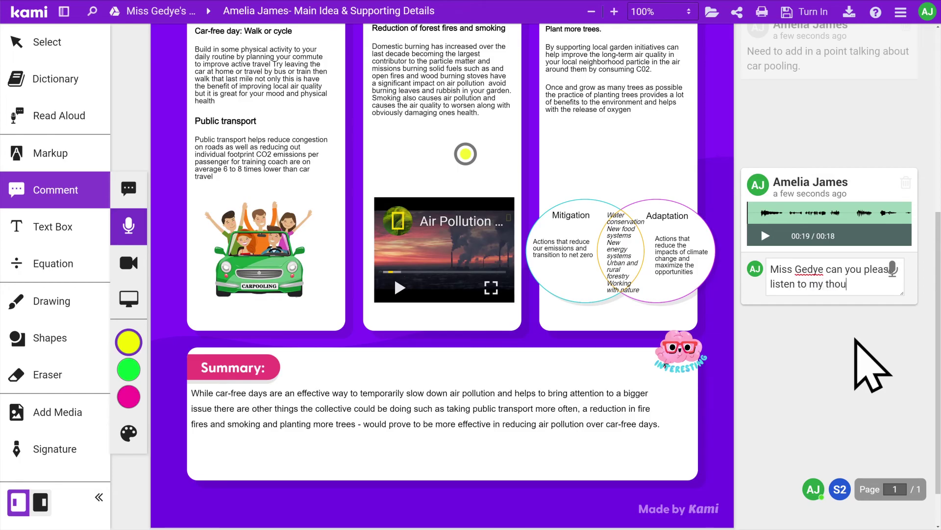
{"action": "type", "text": " these ideas and let me know what you think. Thank you!"}
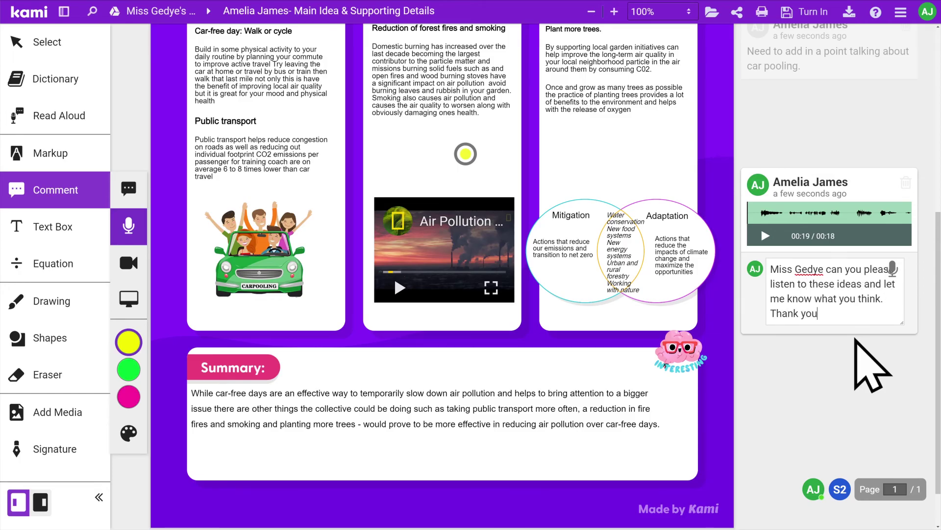
{"action": "key", "text": "Return"}
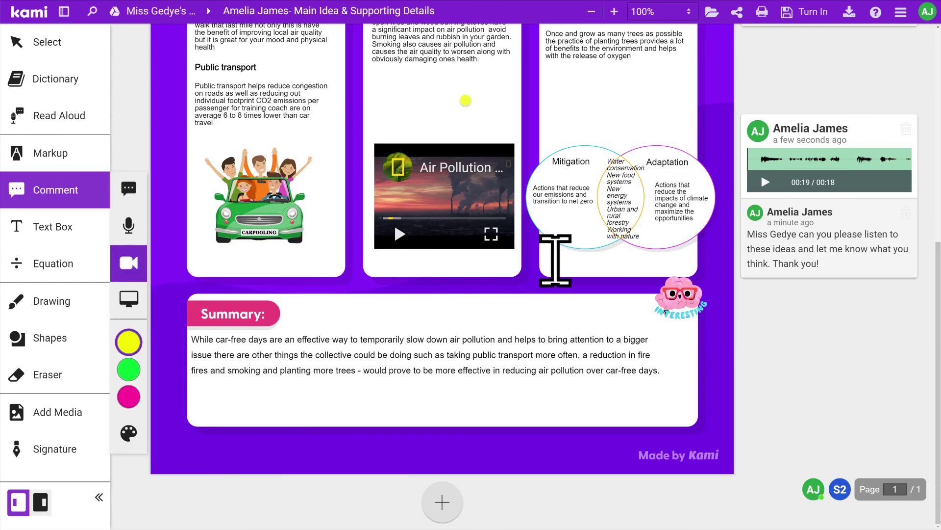
- Record a roughly 15-second webcam video comment below the Venn diagram
{"action": "left_click", "coordinate": [553, 258]}
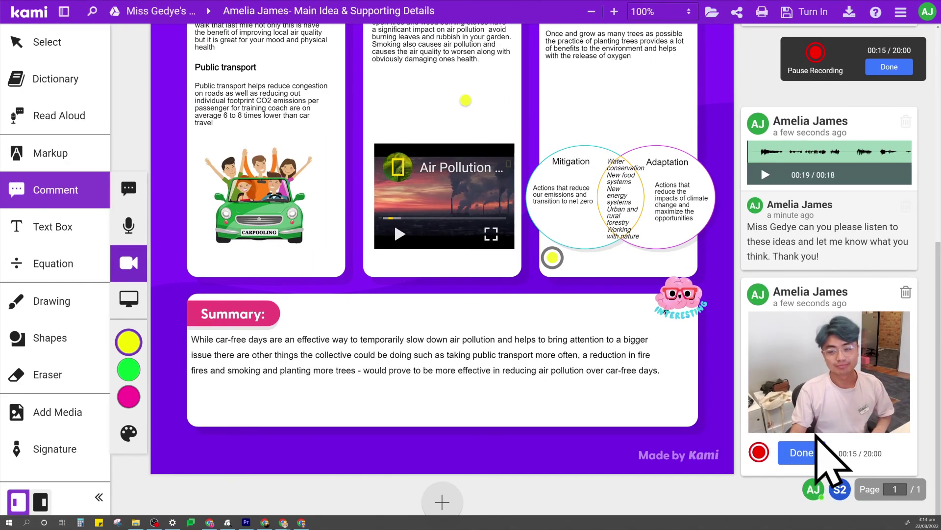
{"action": "left_click", "coordinate": [806, 446]}
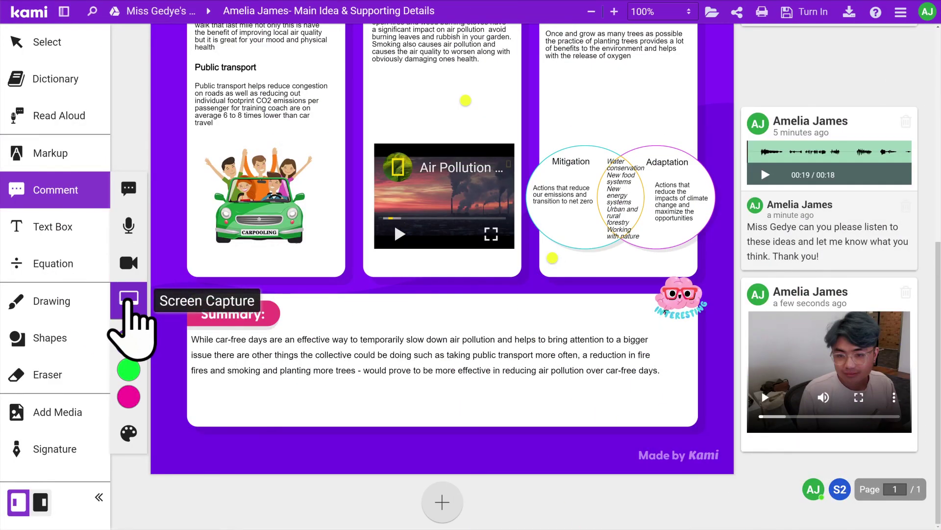
- Pin a screen-capture comment on the Summary box and choose Screen 2 to share
{"action": "left_click", "coordinate": [128, 300]}
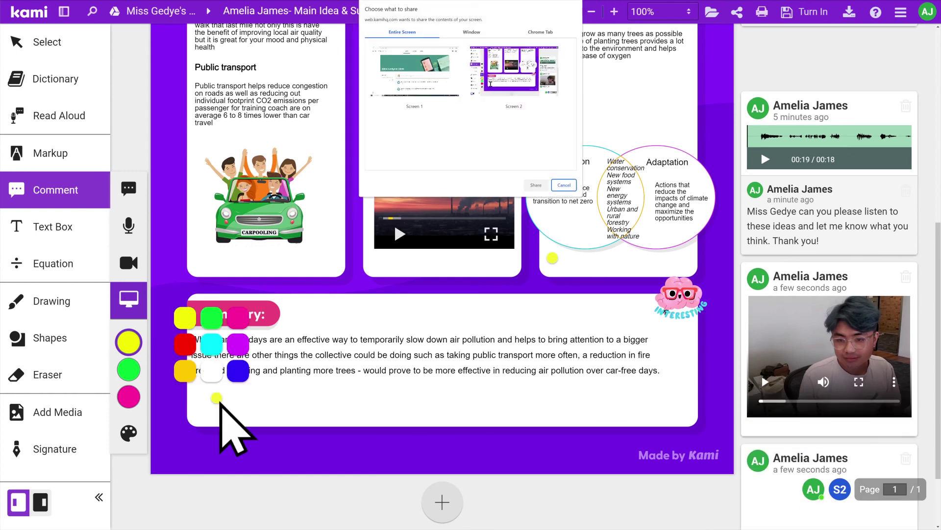
{"action": "left_click", "coordinate": [525, 78]}
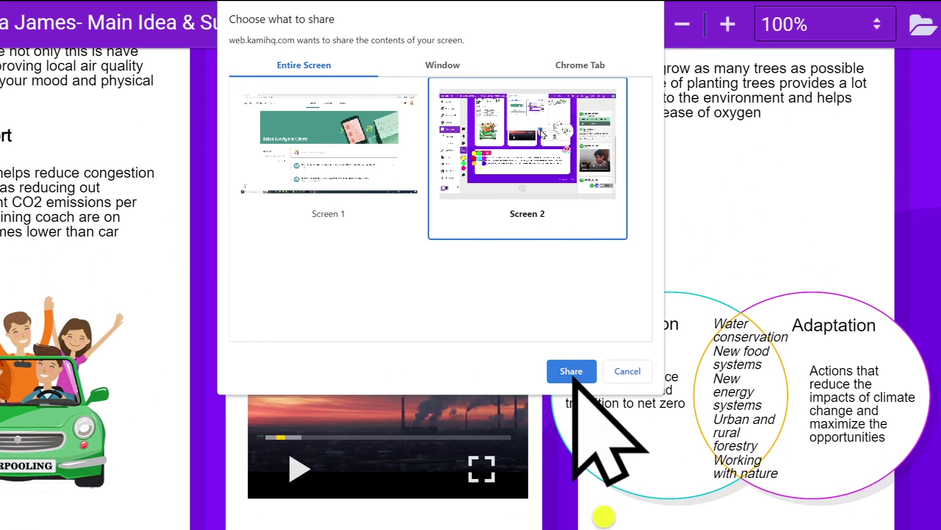
- Share Screen 2, then reveal the voice-comment thread's hidden reply and start answering it
{"action": "left_click", "coordinate": [571, 371]}
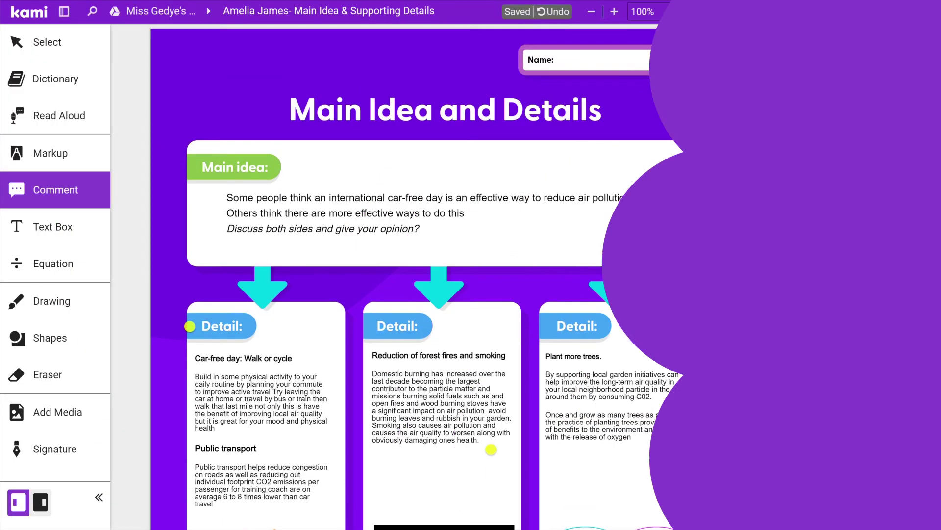
{"action": "scroll", "coordinate": [441, 274], "scroll_direction": "down", "scroll_amount": 3}
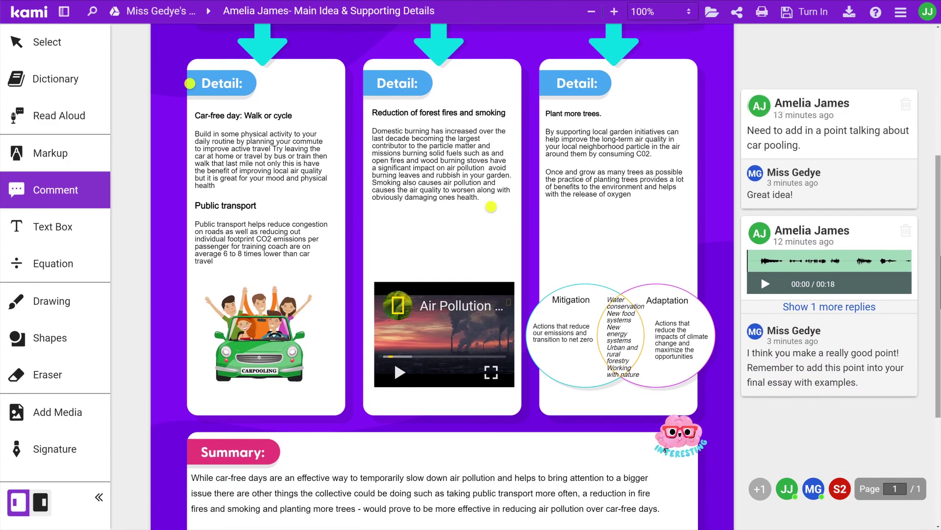
{"action": "left_click", "coordinate": [853, 374]}
{"action": "left_click", "coordinate": [807, 310]}
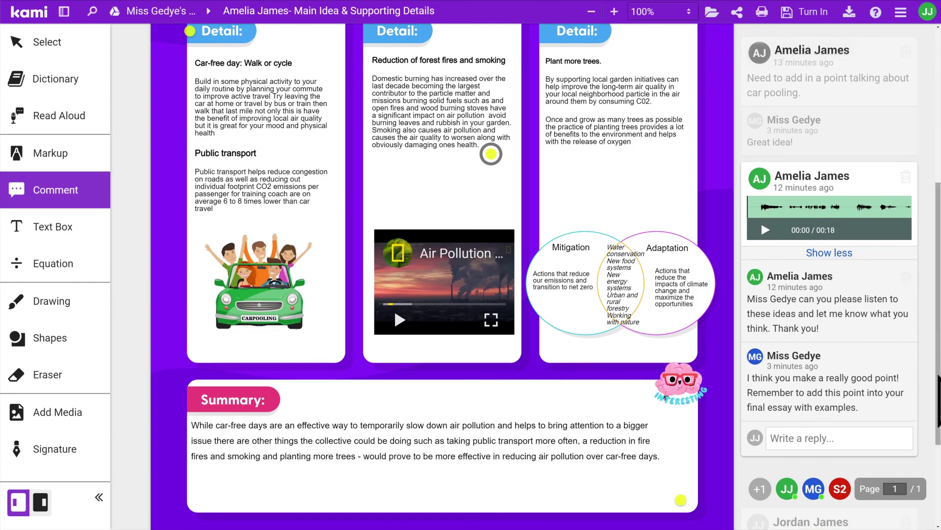
{"action": "left_click", "coordinate": [790, 437]}
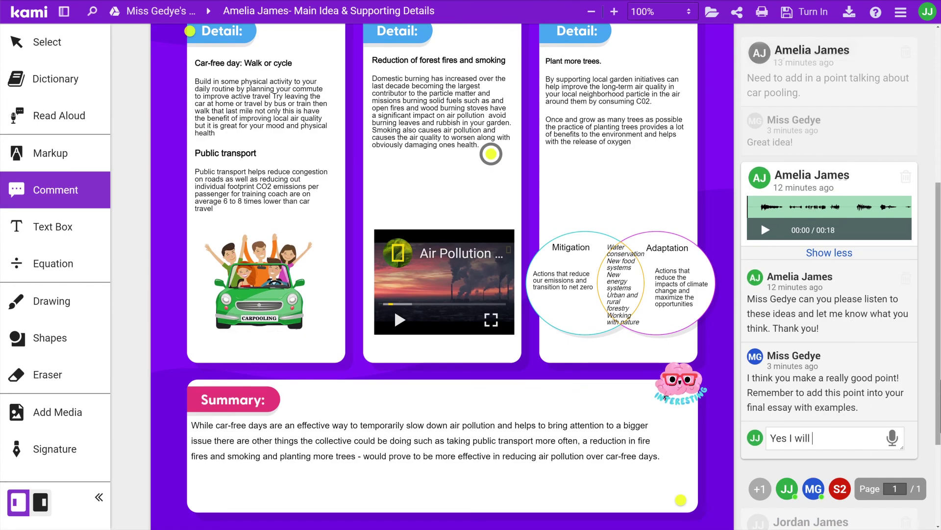
- Reply 'Yes I will , thank you!' and turn in the Main Idea & Supporting Details worksheet
{"action": "type", "text": "Yes I will , thank you"}
{"action": "type", "text": "!"}
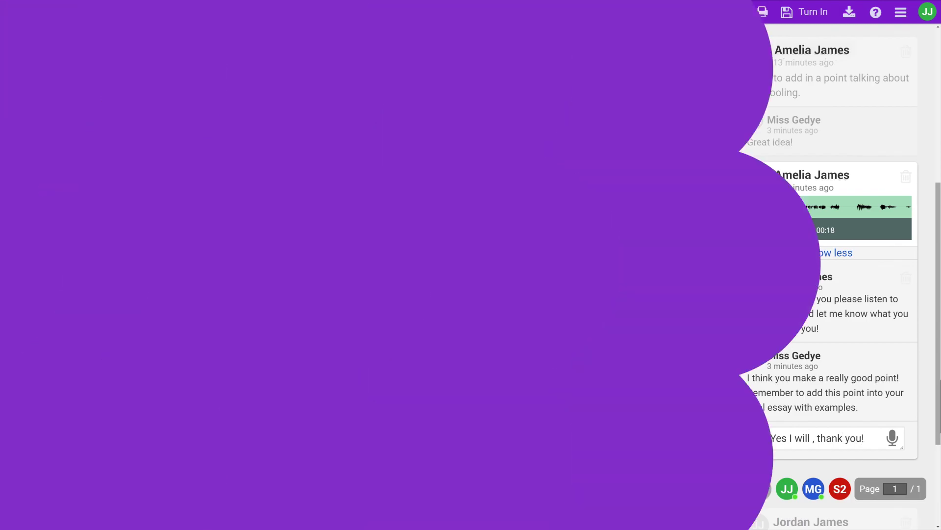
{"action": "left_click", "coordinate": [810, 19]}
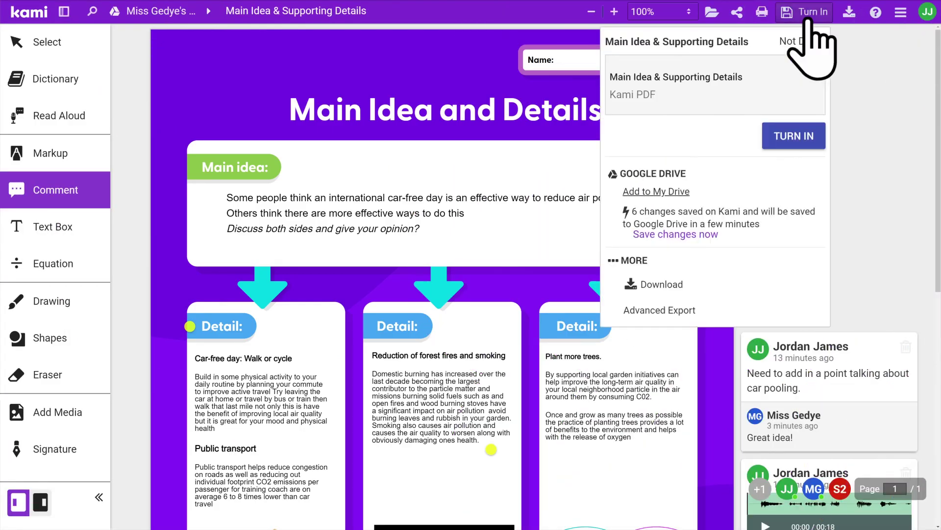
{"action": "left_click", "coordinate": [794, 143]}
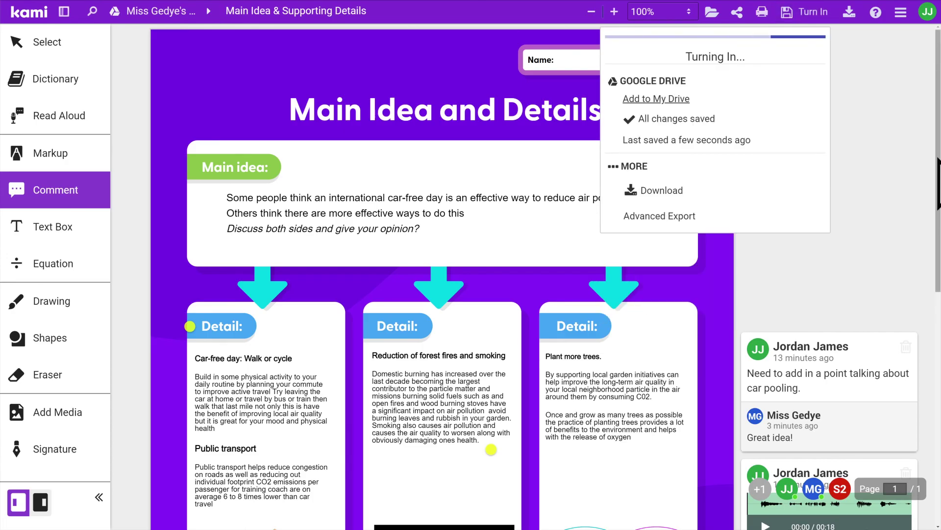